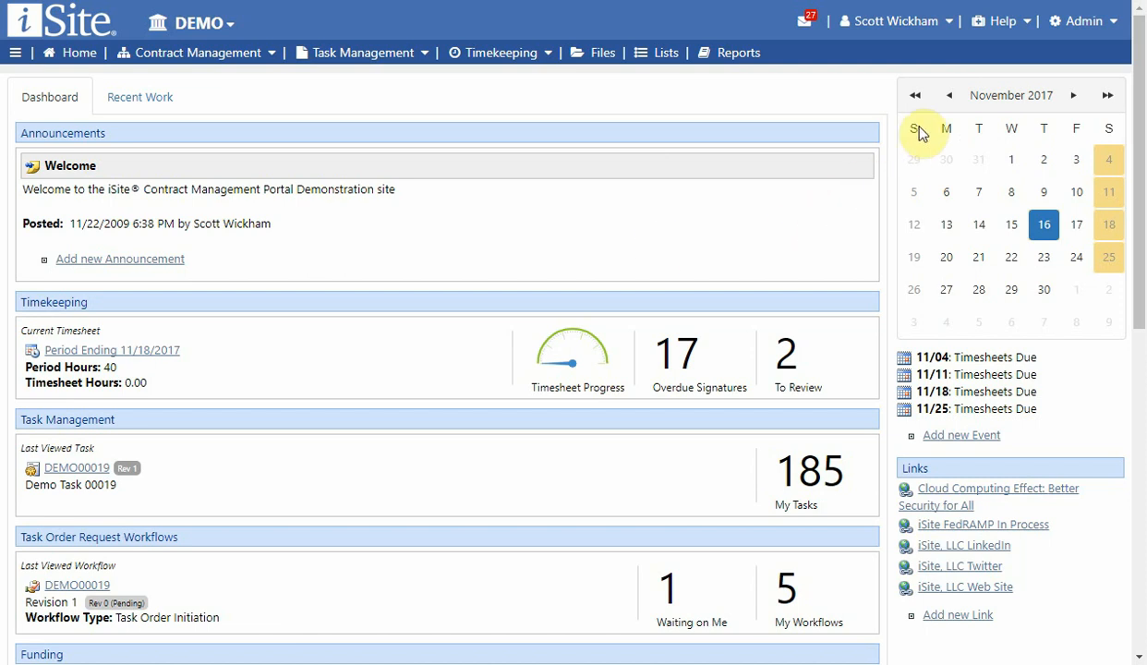
Open the module settings of the Performance Evaluation Module from the administration settings.
left_click(1079, 24)
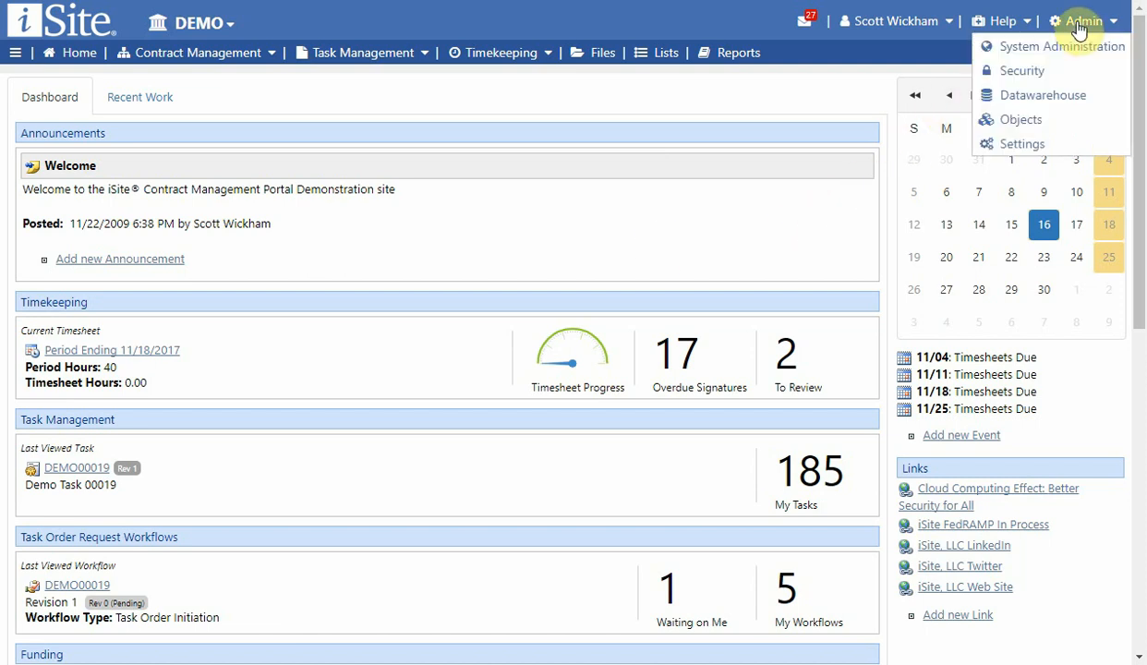
left_click(1057, 144)
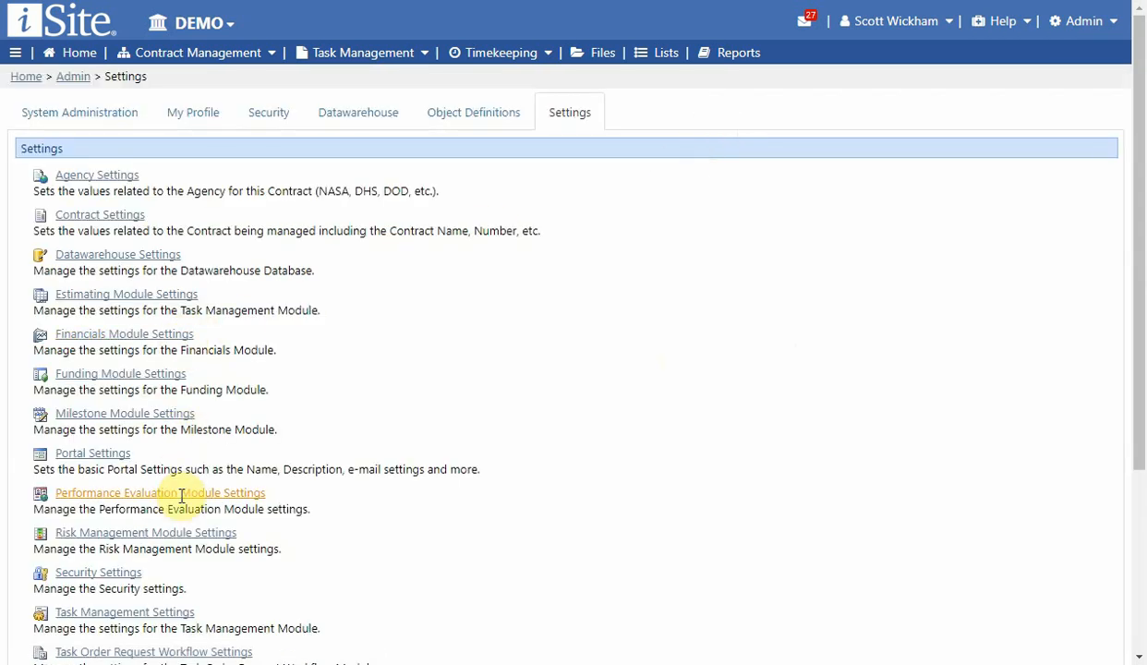
left_click(184, 497)
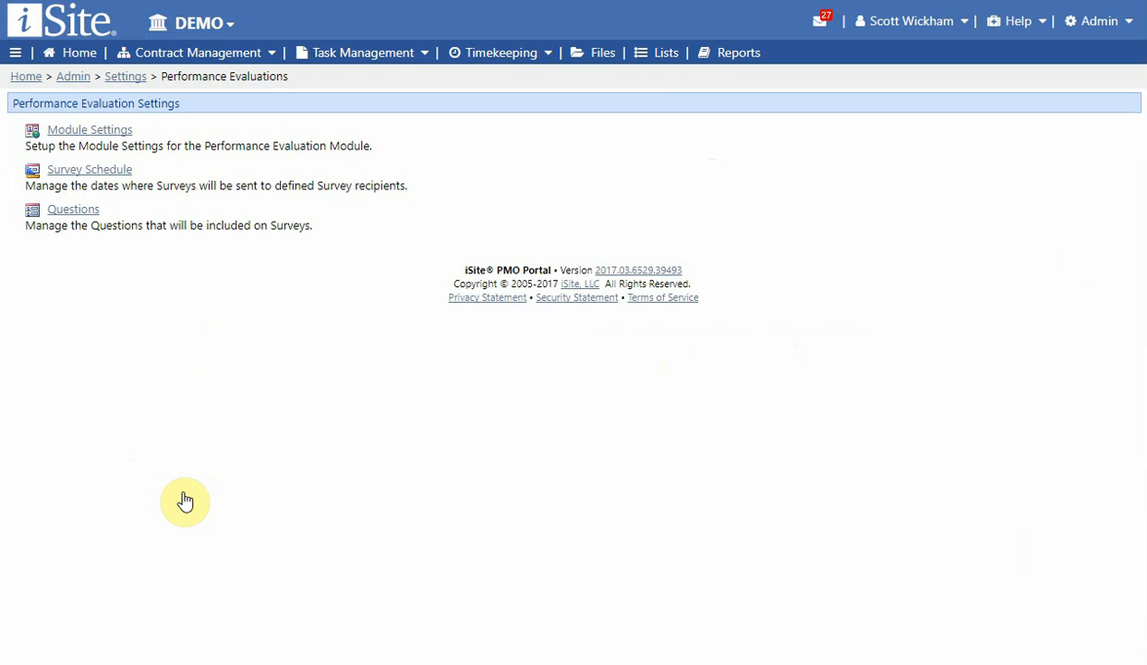
left_click(109, 137)
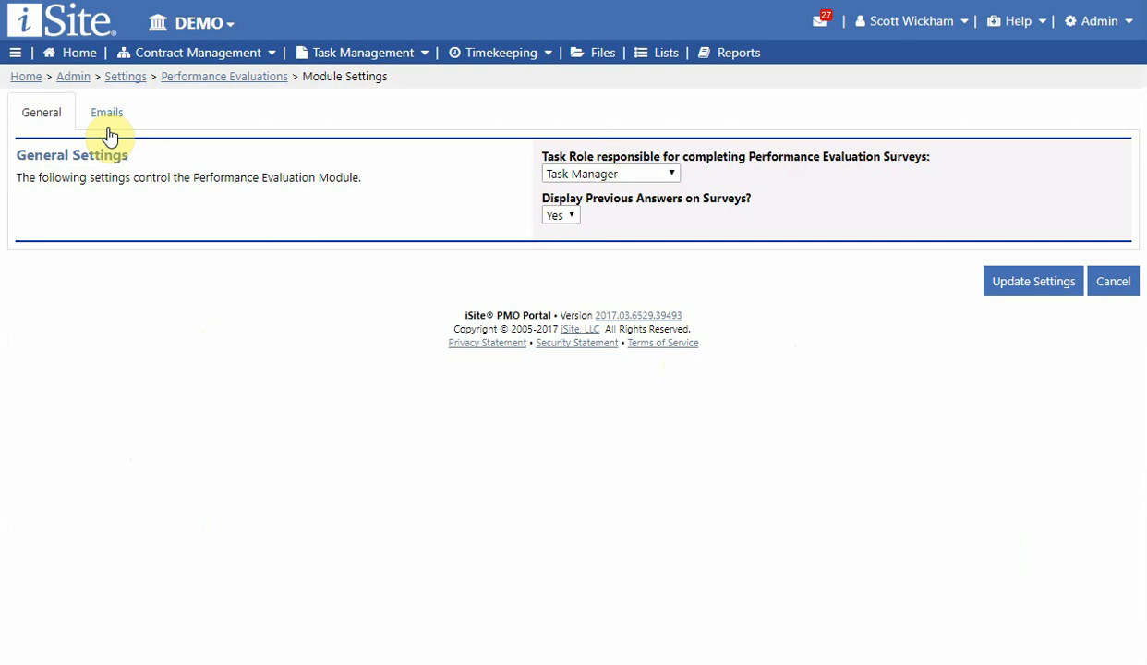
Review the choices for the task role responsible for completing surveys and for displaying previous answers on surveys.
left_click(582, 177)
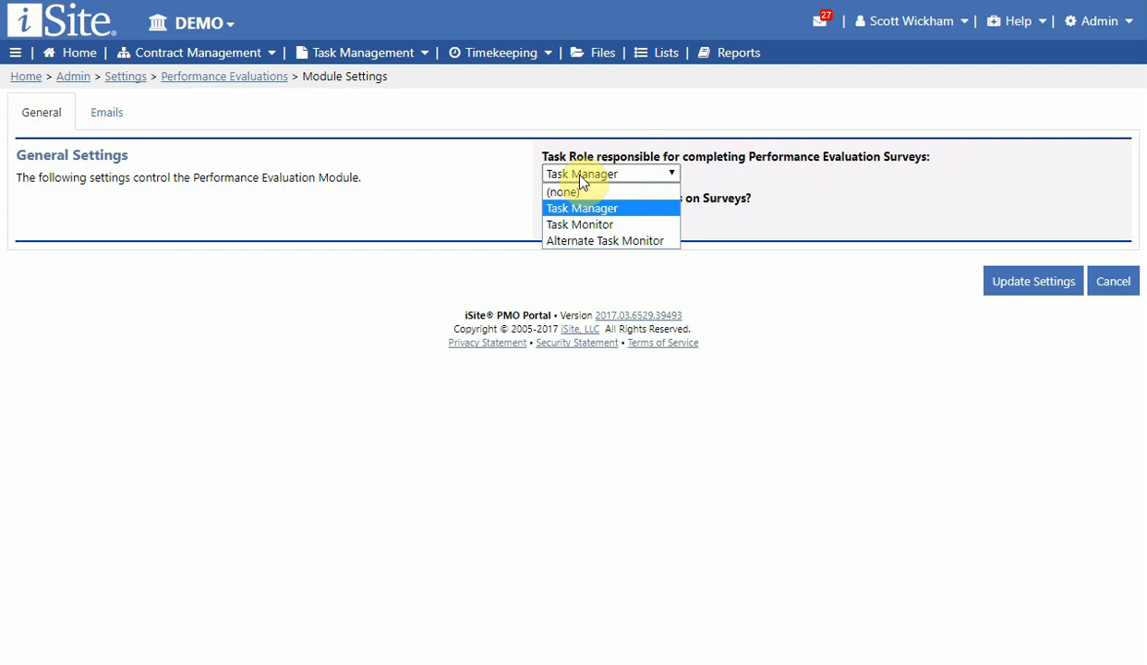
left_click(707, 244)
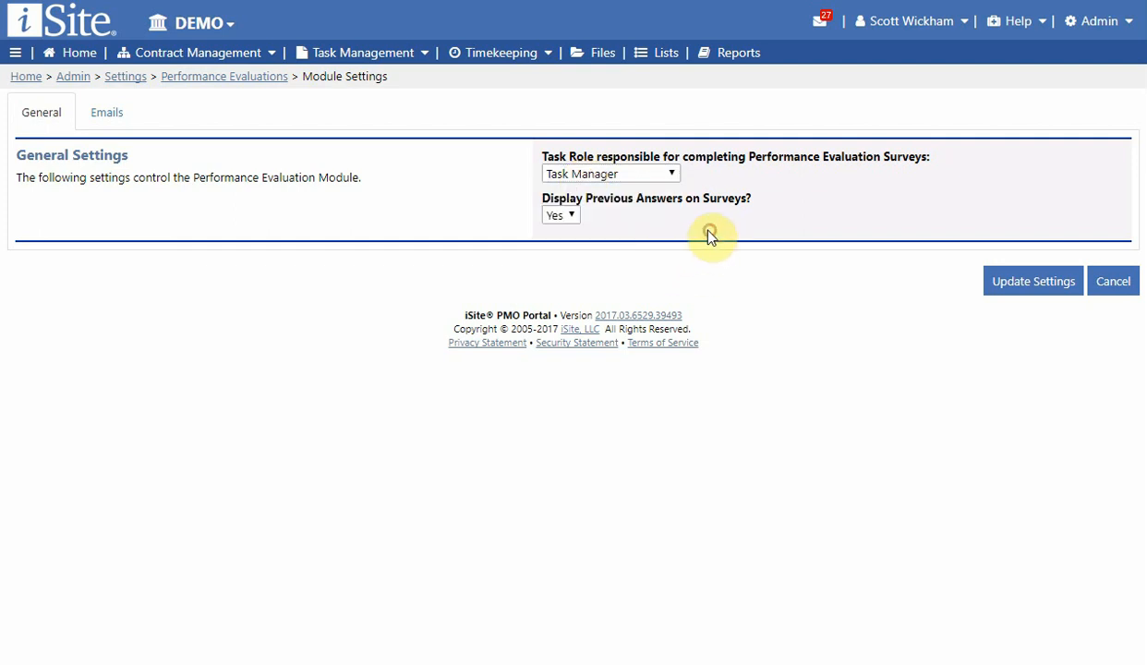
left_click(574, 215)
left_click(573, 215)
Review the 48-hour and 24-hour reminder email settings for surveys and save the module settings.
left_click(107, 118)
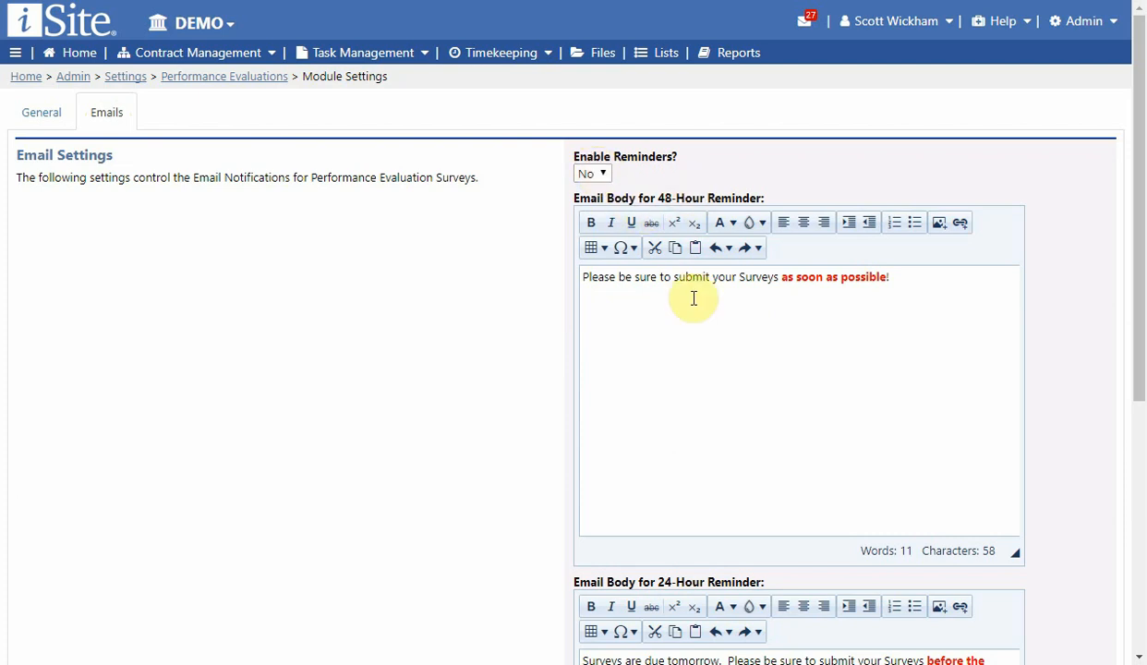
left_click(673, 344)
scroll(561, 367, "down", 1)
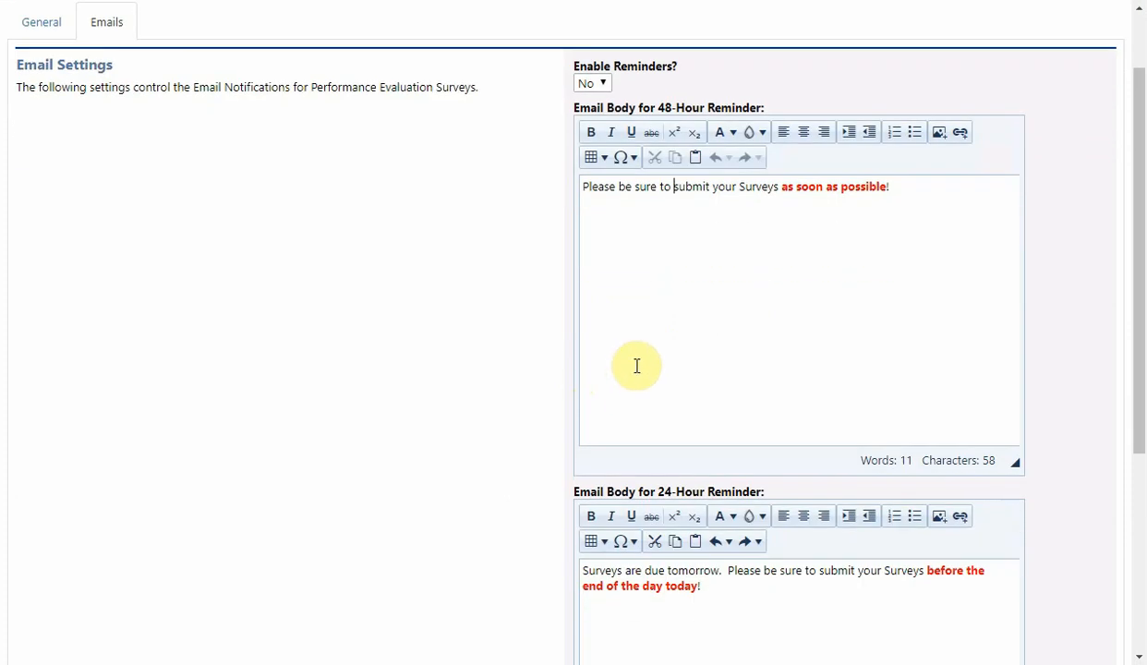
key("Right")
key("Right")
key("Right")
scroll(697, 239, "down", 4)
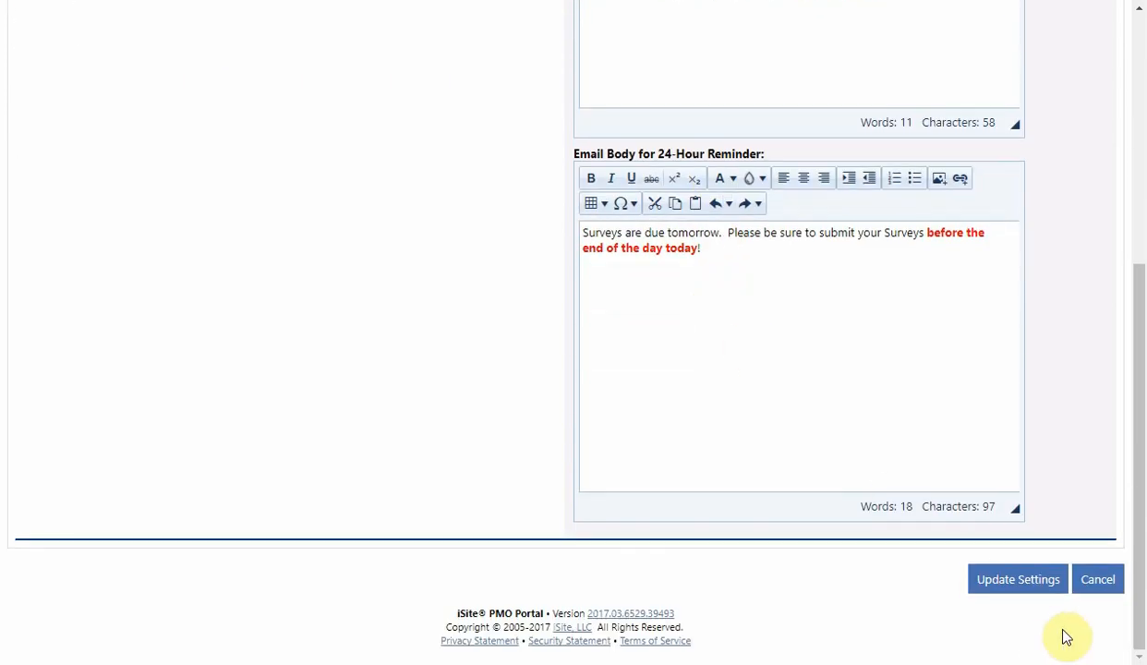
left_click(999, 587)
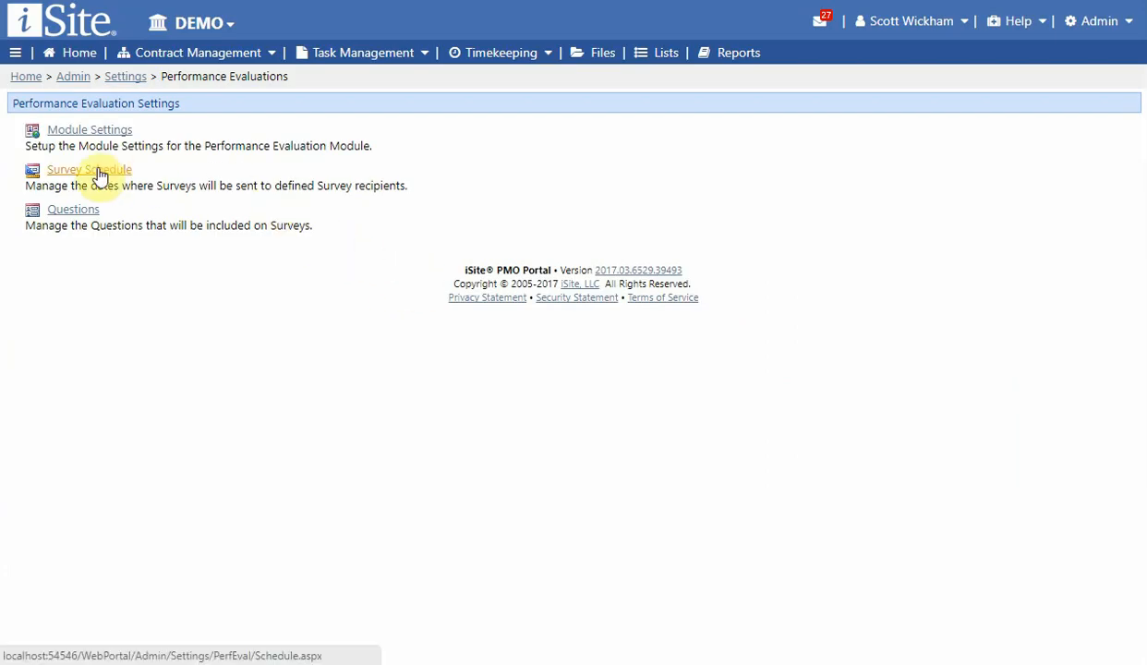
Open the survey schedule list and look through the existing schedules with their dates and responses.
left_click(100, 175)
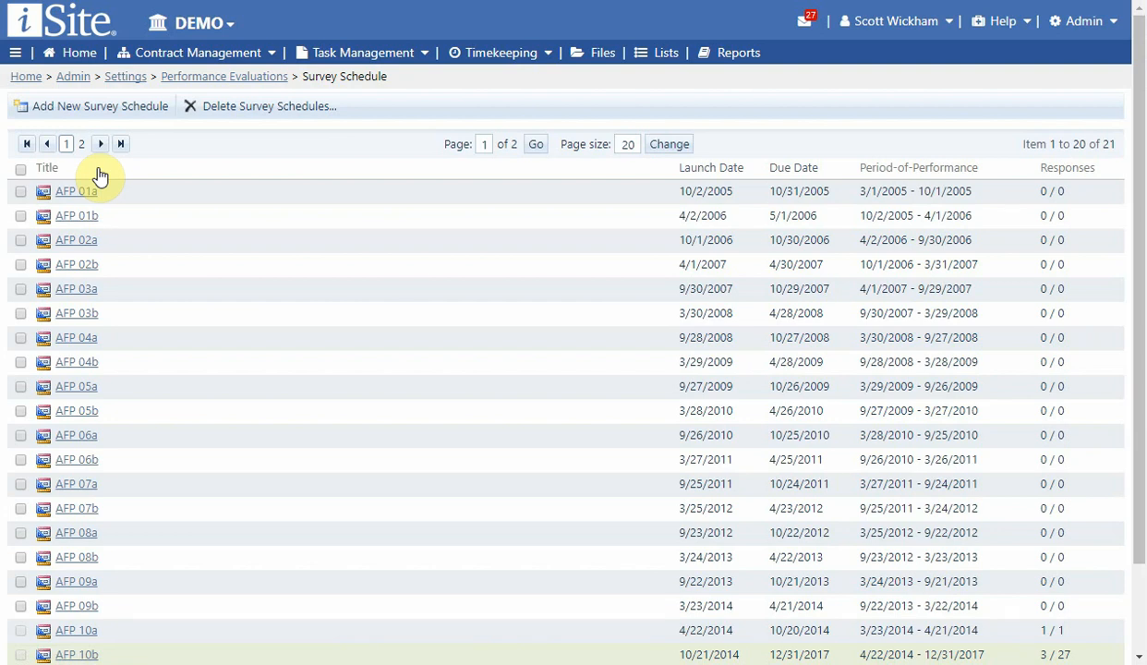
scroll(157, 240, "down", 2)
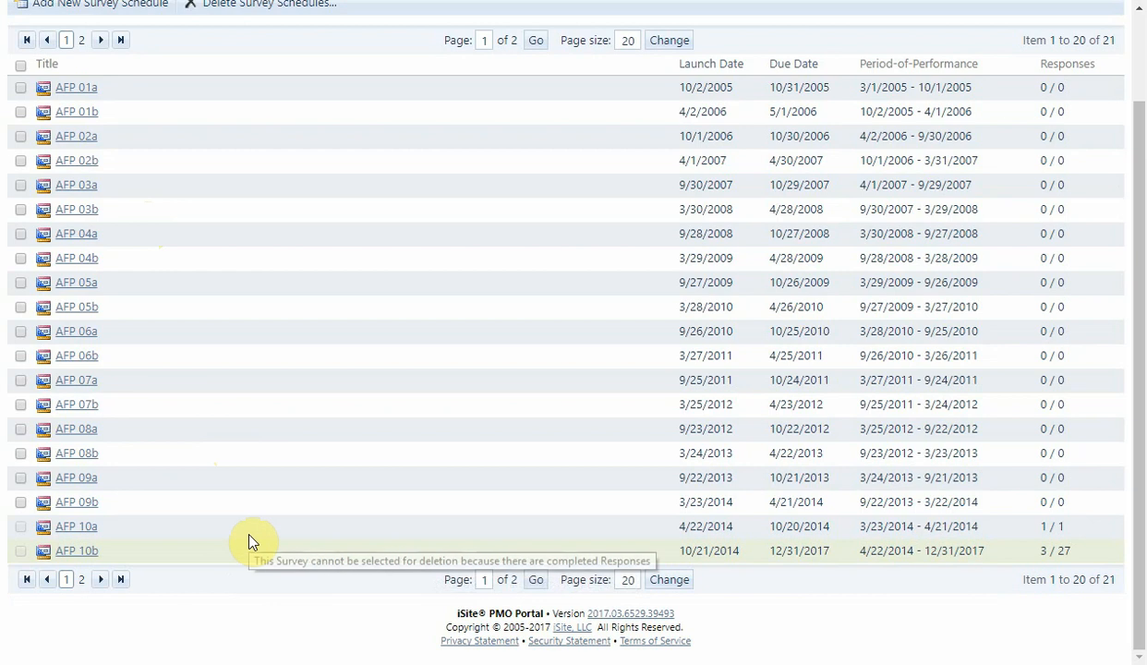
scroll(249, 542, "up", 2)
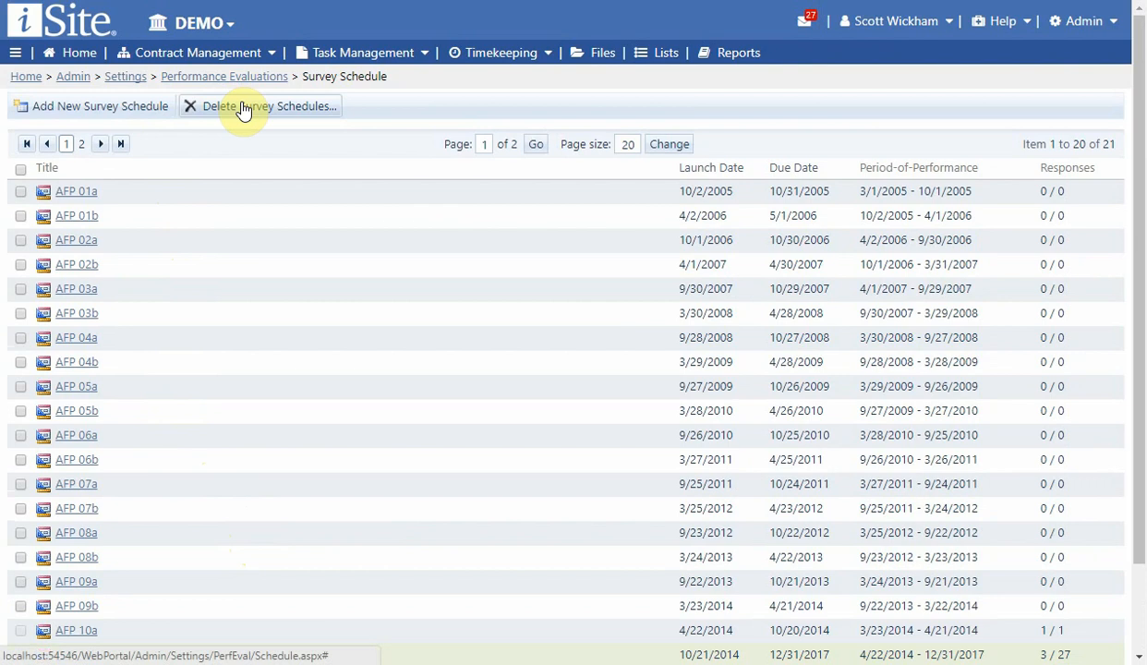
Start deleting the survey schedules AFP 01a, AFP 01b and AFP 02a, but cancel the deletion.
left_click(20, 191)
left_click(20, 215)
left_click(20, 241)
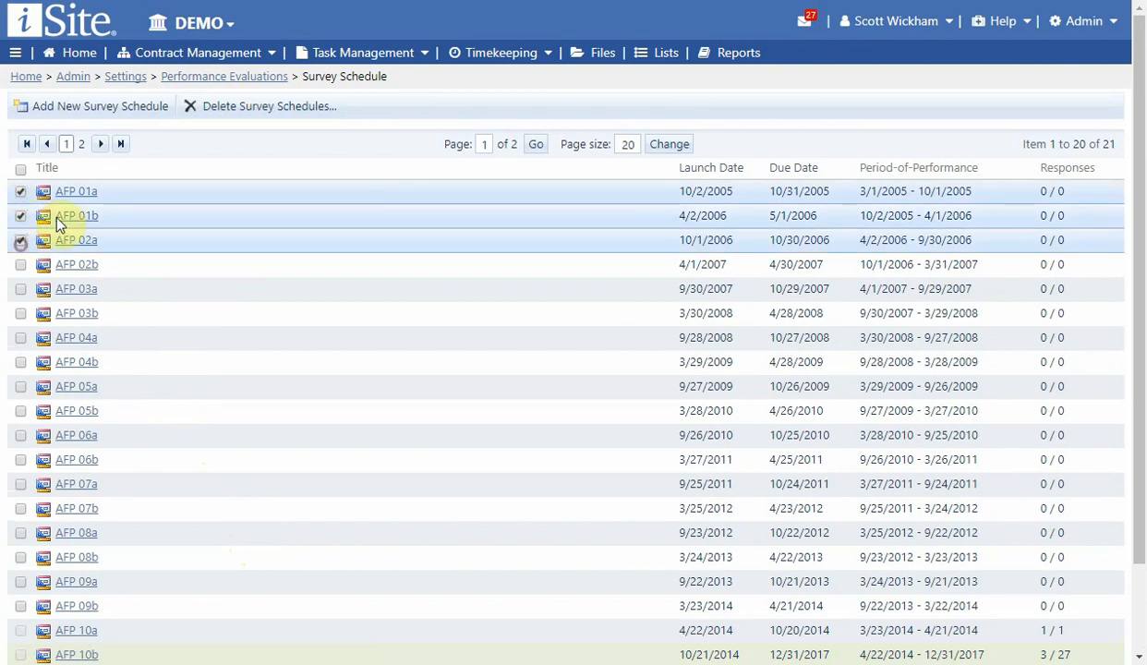
left_click(319, 118)
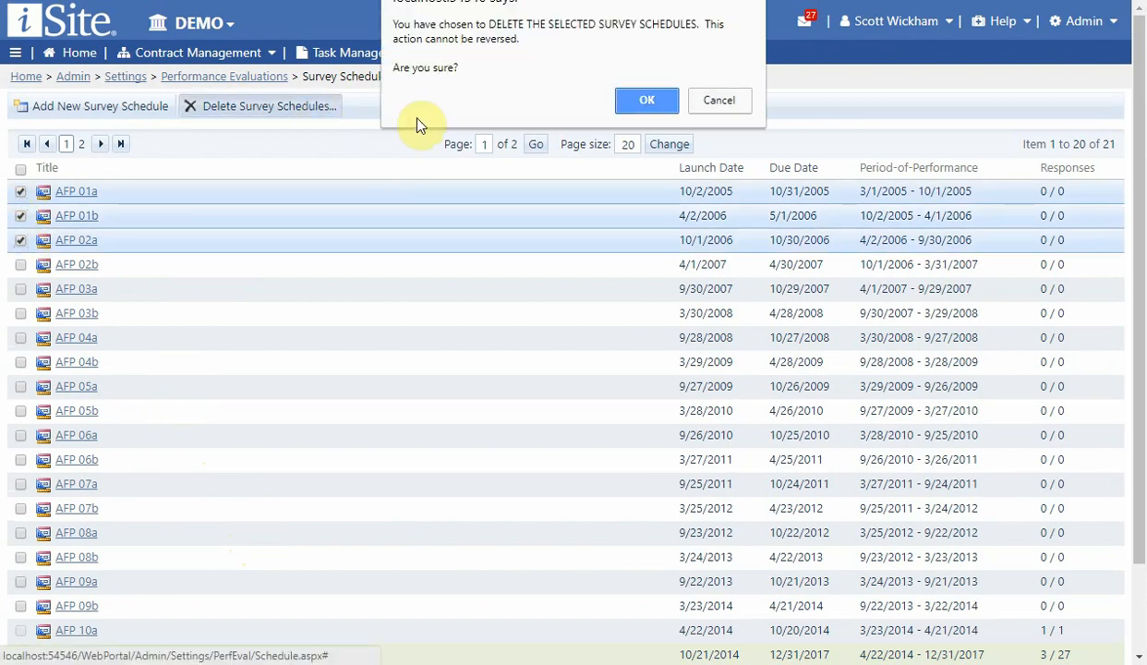
left_click(729, 109)
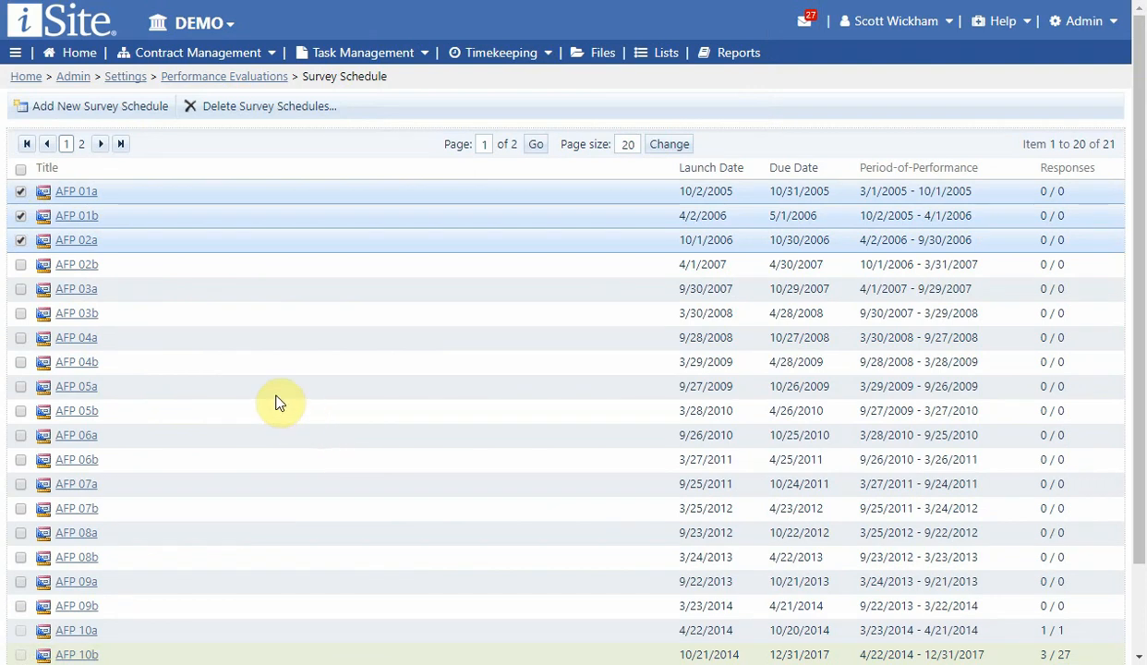
Open survey schedule AFP 01a to review its properties and period-of-performance, and save it without changes.
left_click(83, 191)
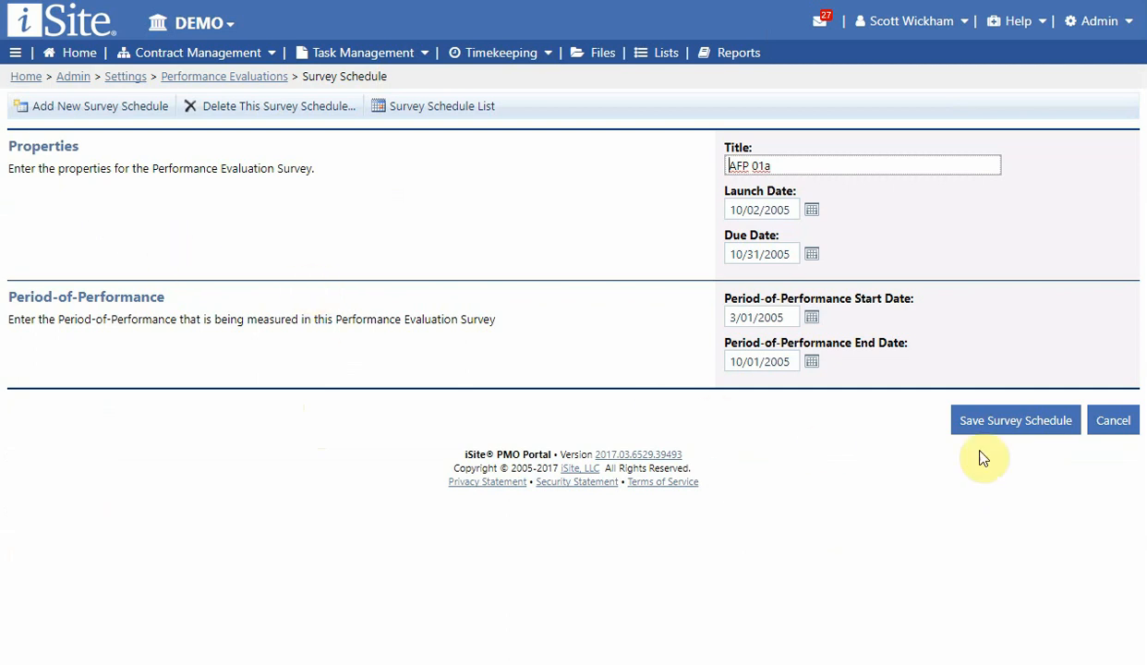
left_click(1057, 424)
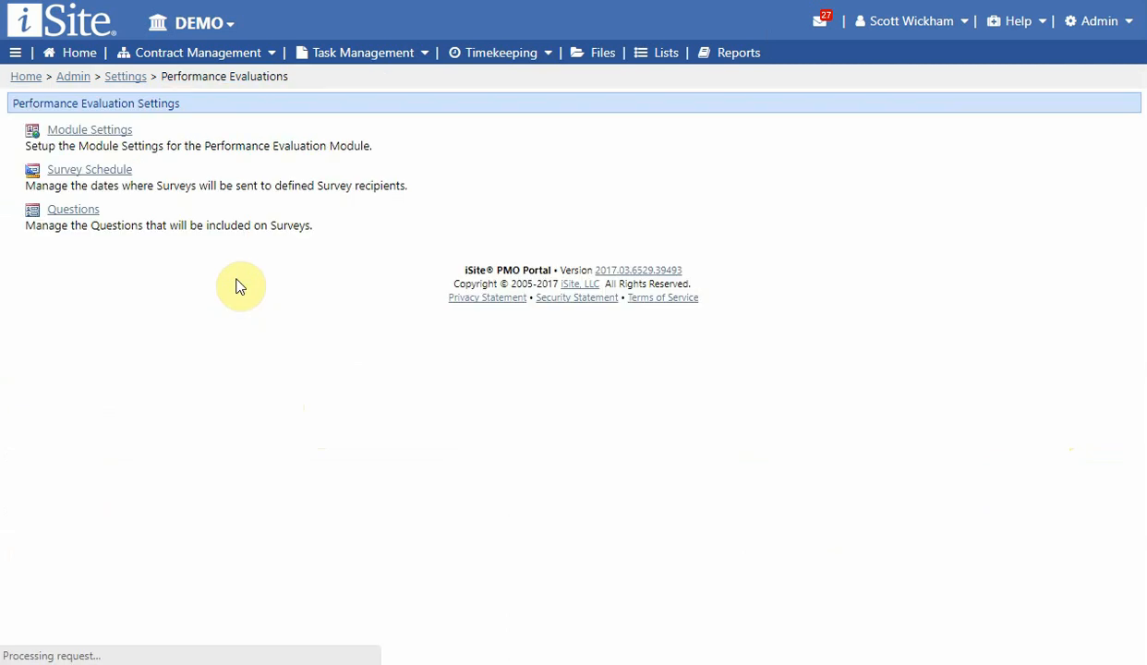
Add a new survey schedule titled "My Survey" with launch date 11/30/2017 and due date 12/08/2017.
left_click(60, 171)
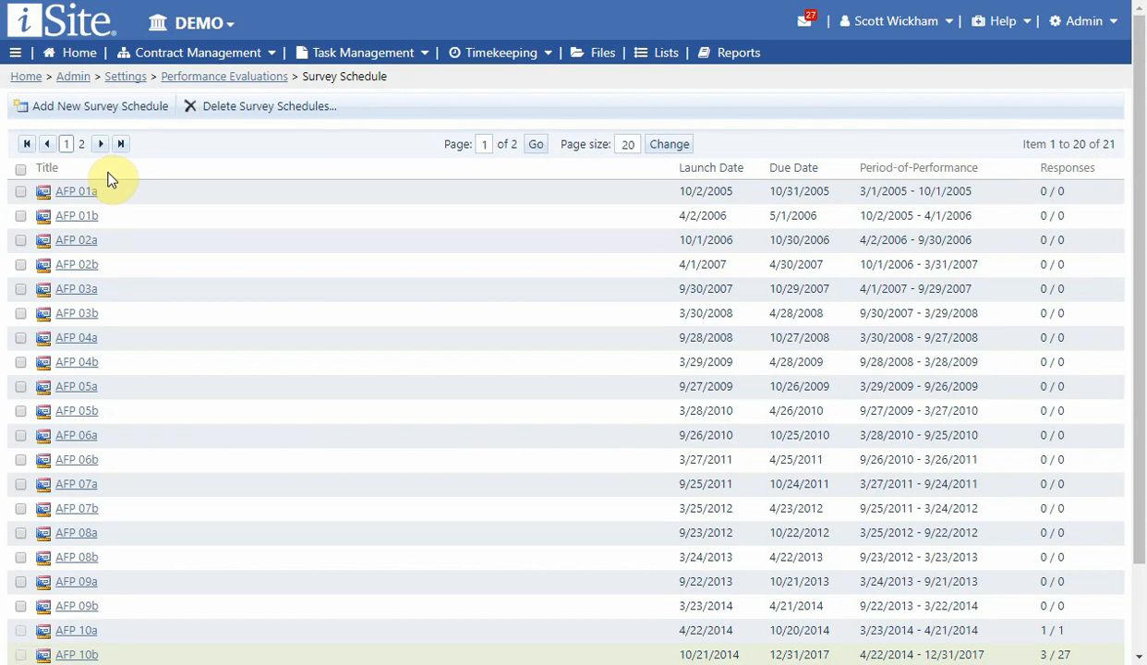
left_click(100, 109)
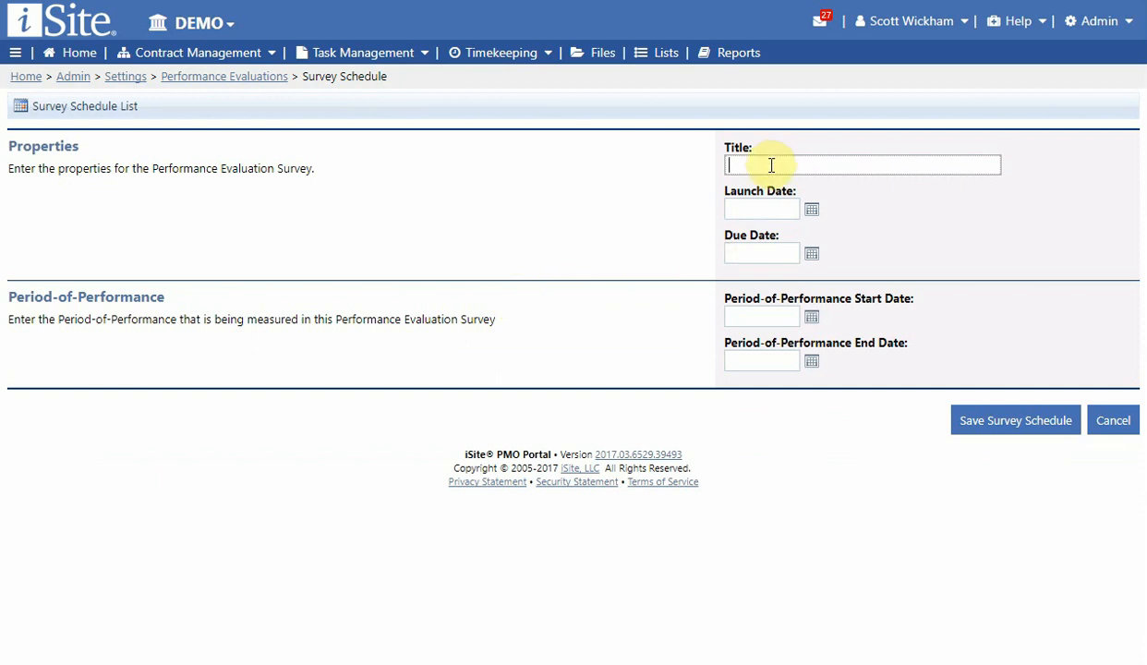
type("My Survey")
left_click(744, 208)
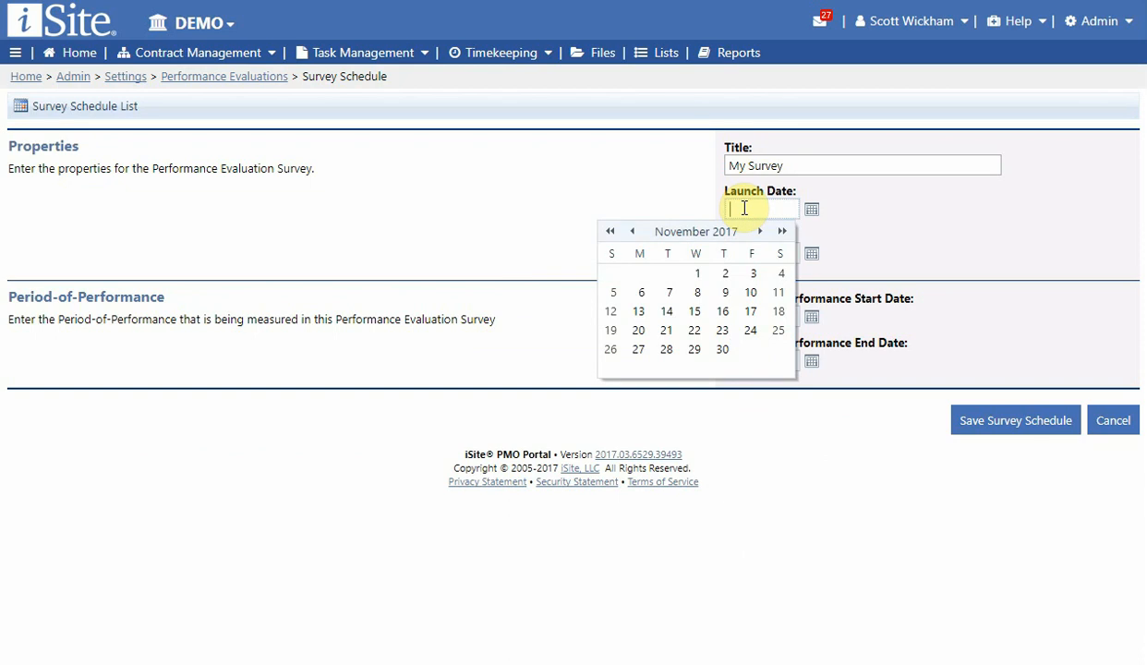
left_click(724, 352)
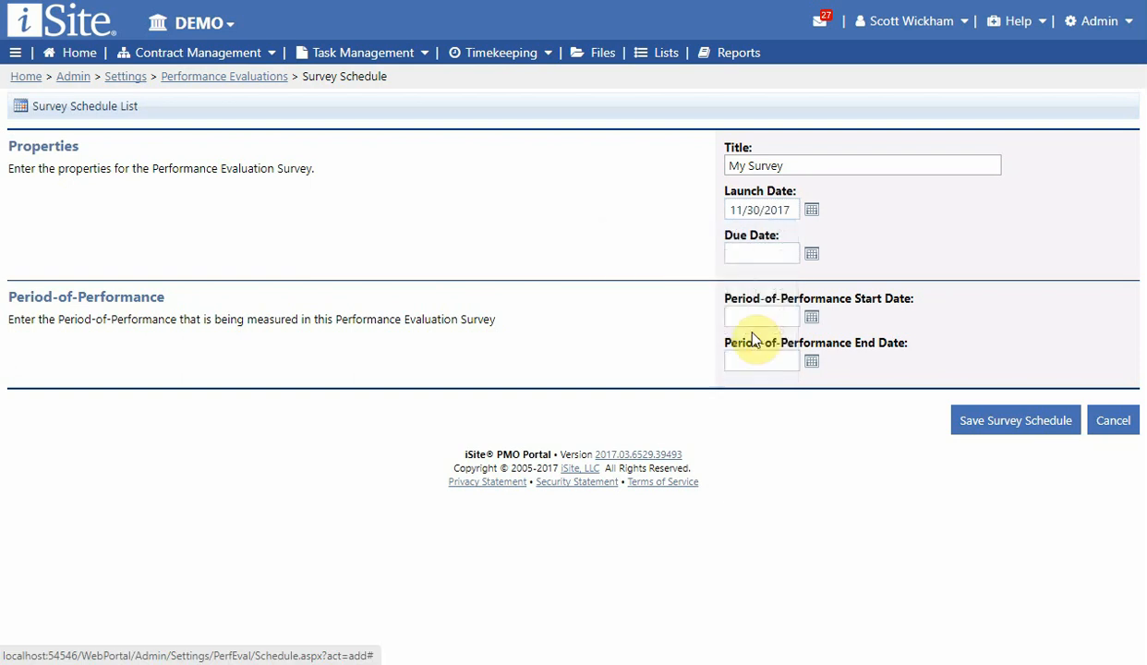
left_click(768, 251)
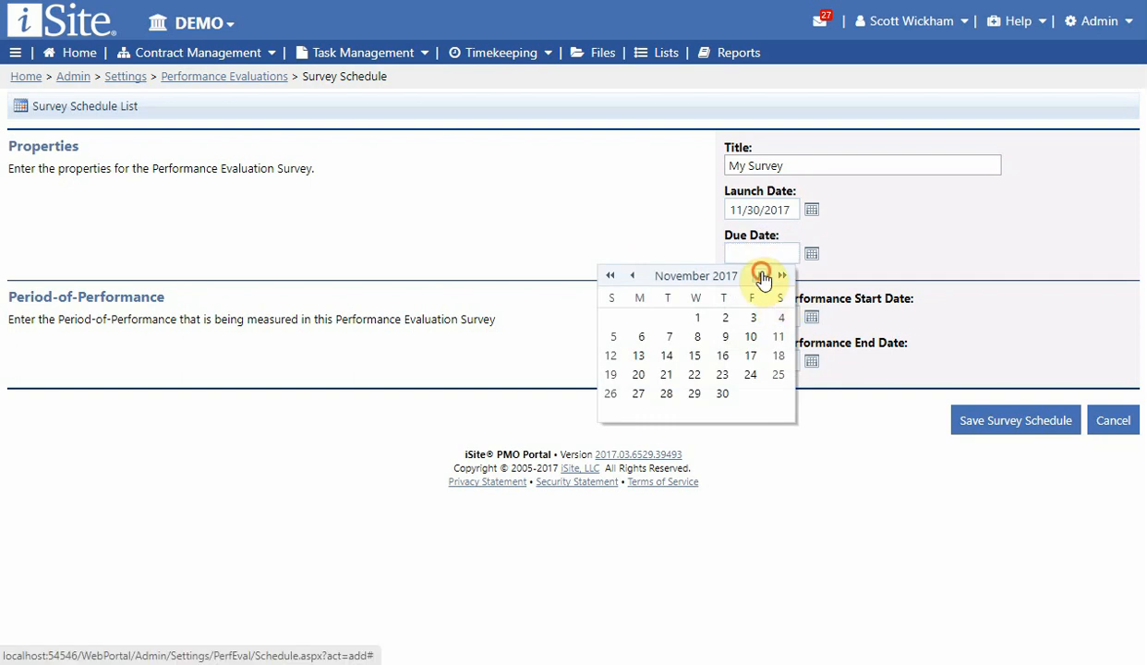
left_click(762, 275)
left_click(751, 336)
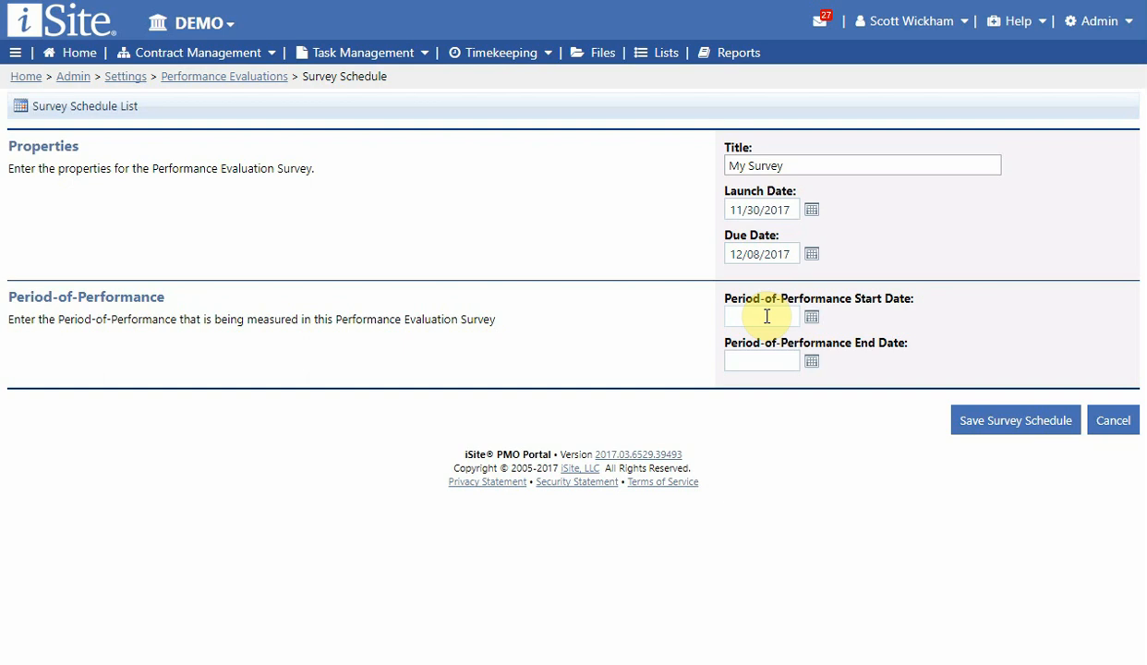
Set the new survey's period-of-performance from 10/01/2017 to 11/15/2017 and save the schedule.
left_click(766, 317)
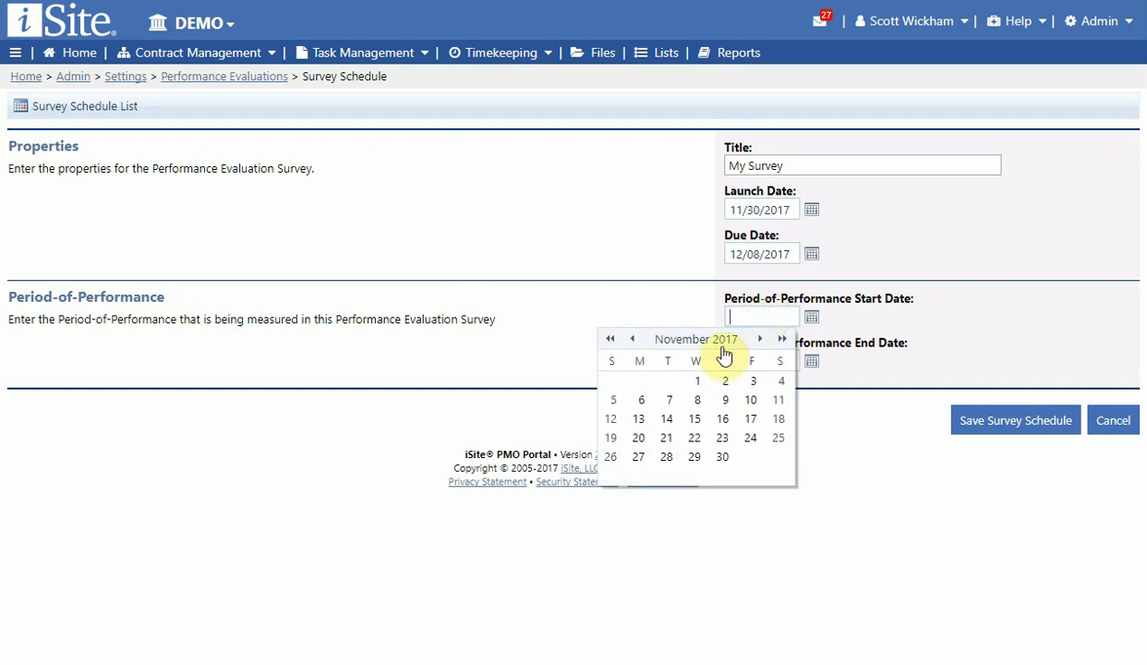
left_click(633, 339)
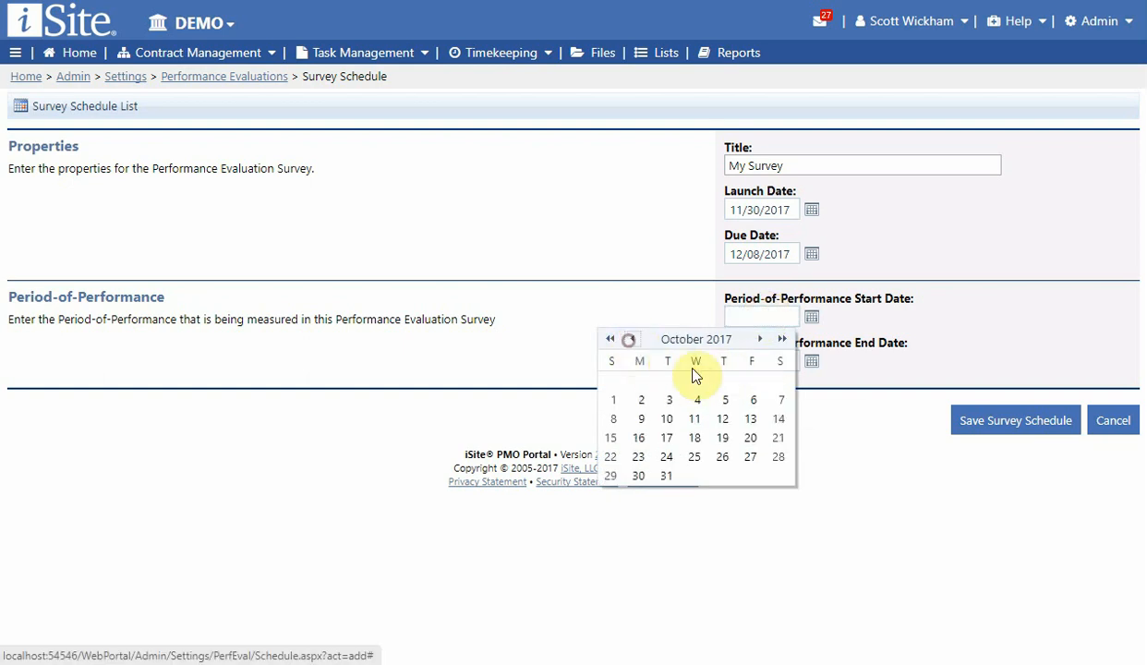
left_click(612, 400)
left_click(760, 360)
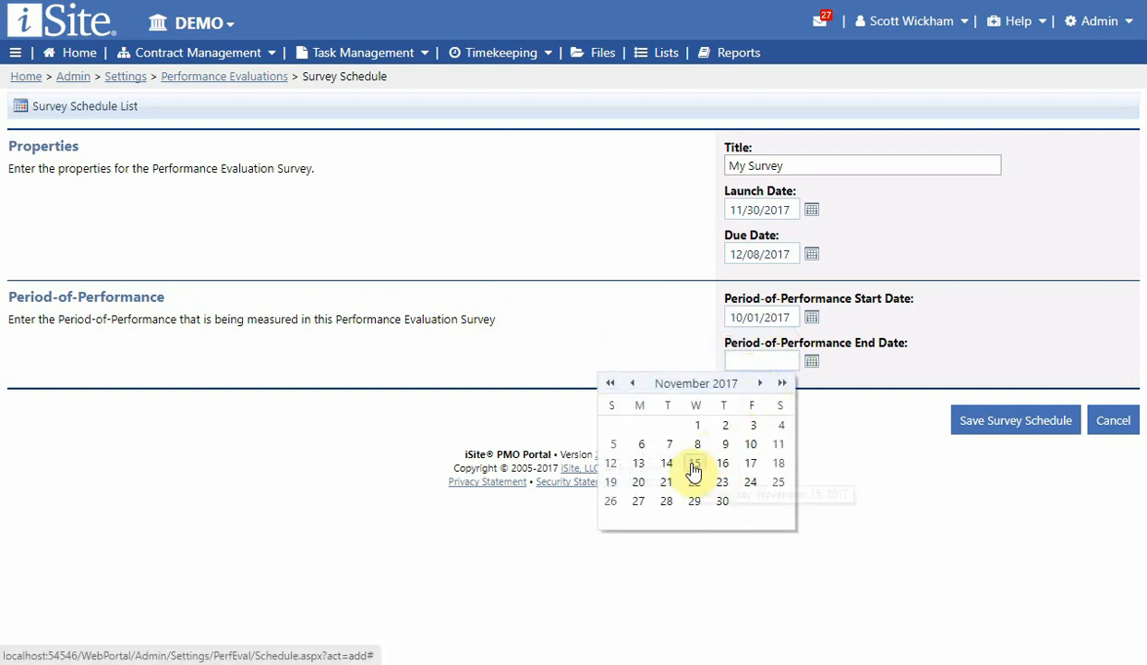
left_click(695, 465)
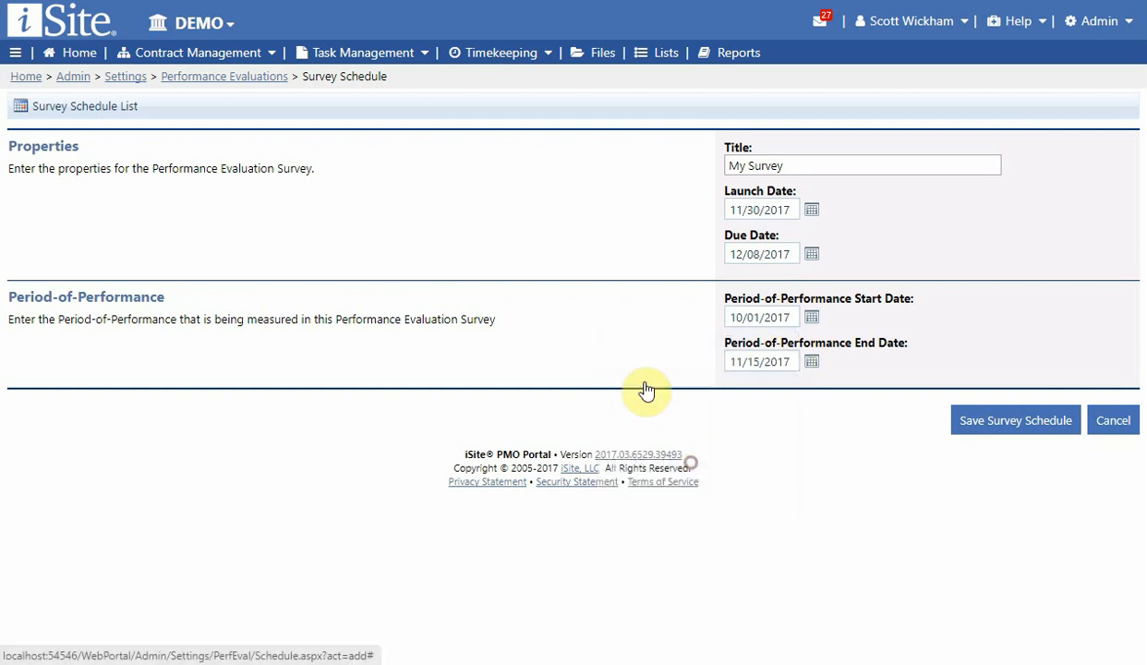
left_click(1000, 418)
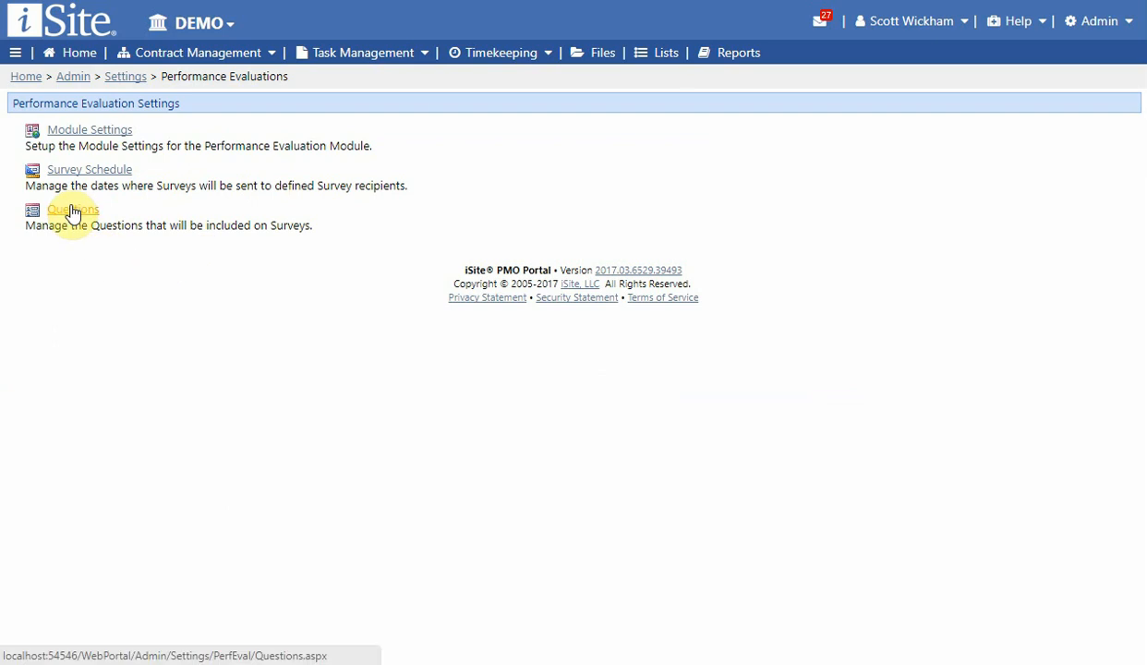
Open the list of questions that are included on Performance Evaluation surveys.
left_click(73, 211)
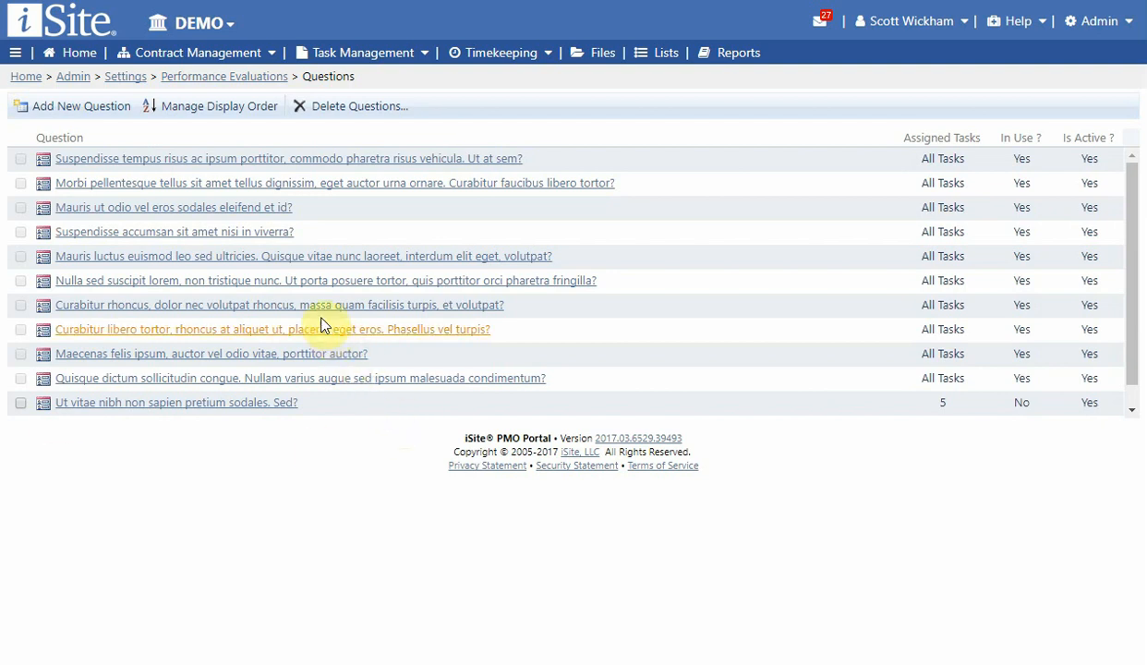
mouse_move(266, 249)
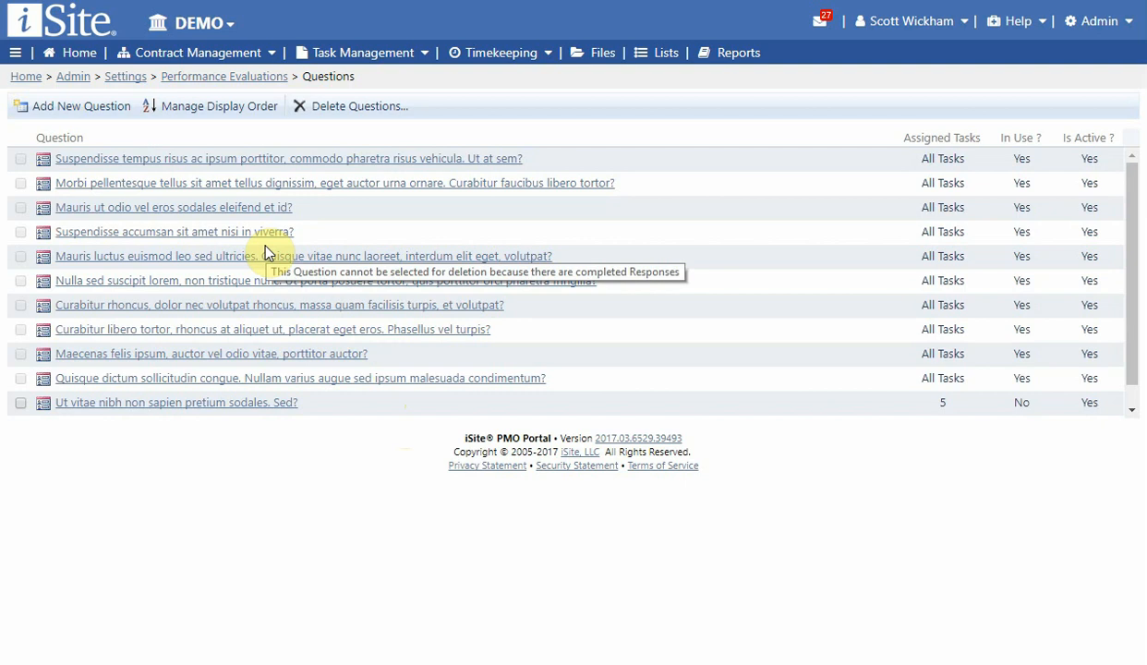
Start deleting the question "Ut vitae nibh non sapien pretium sodales. Sed?", but cancel the deletion.
left_click(20, 403)
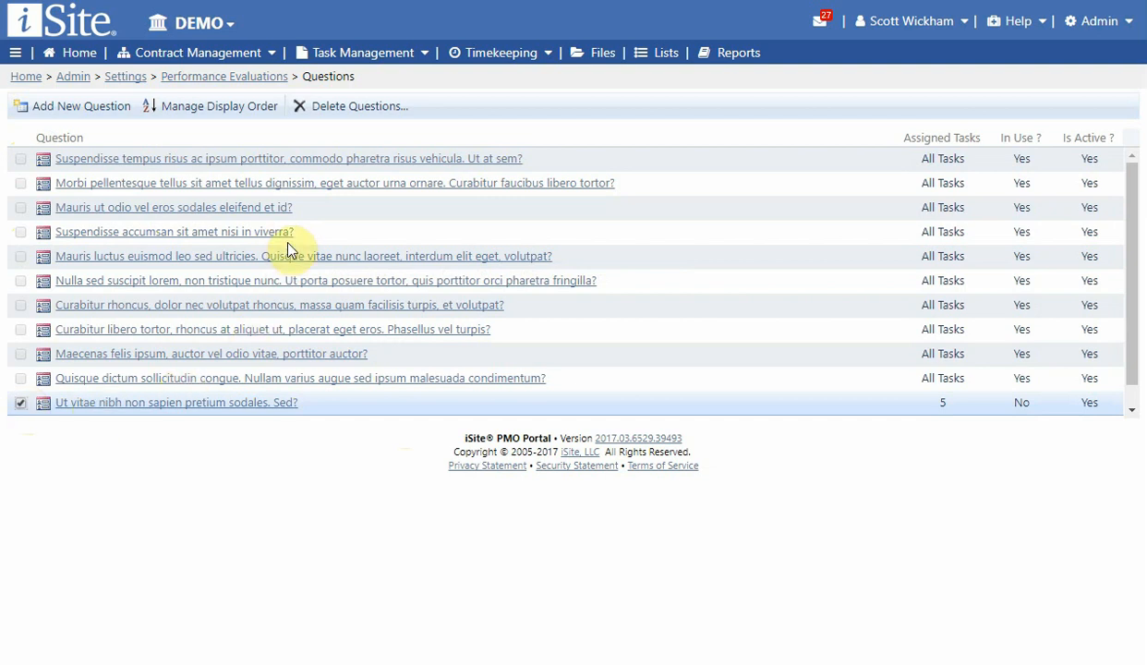
mouse_move(221, 155)
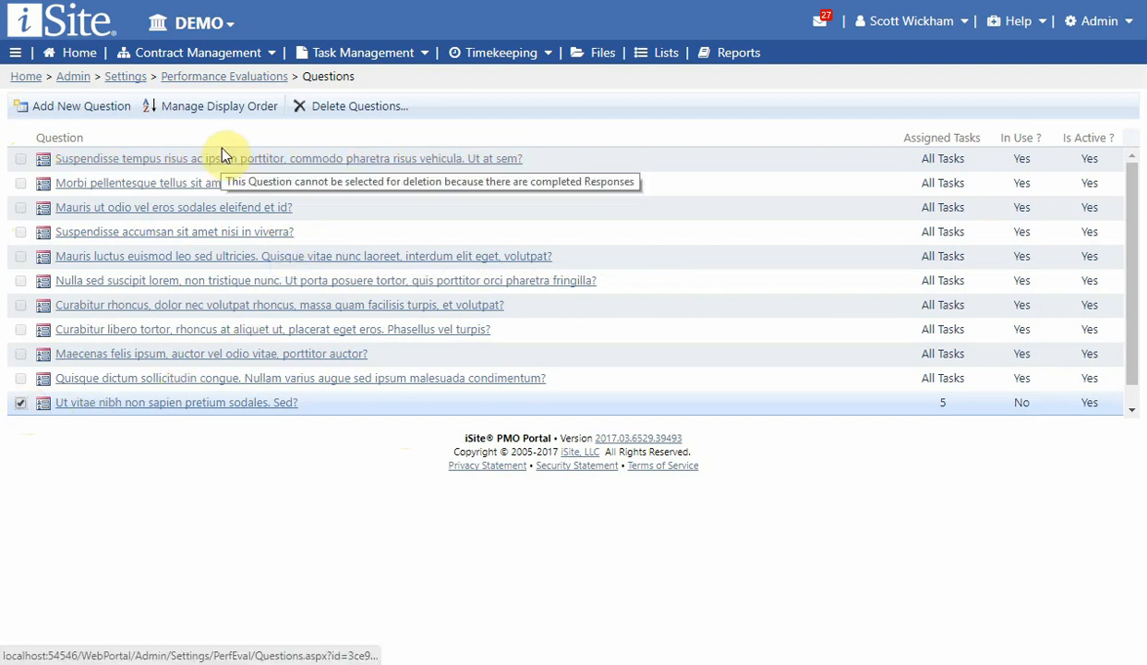
left_click(328, 106)
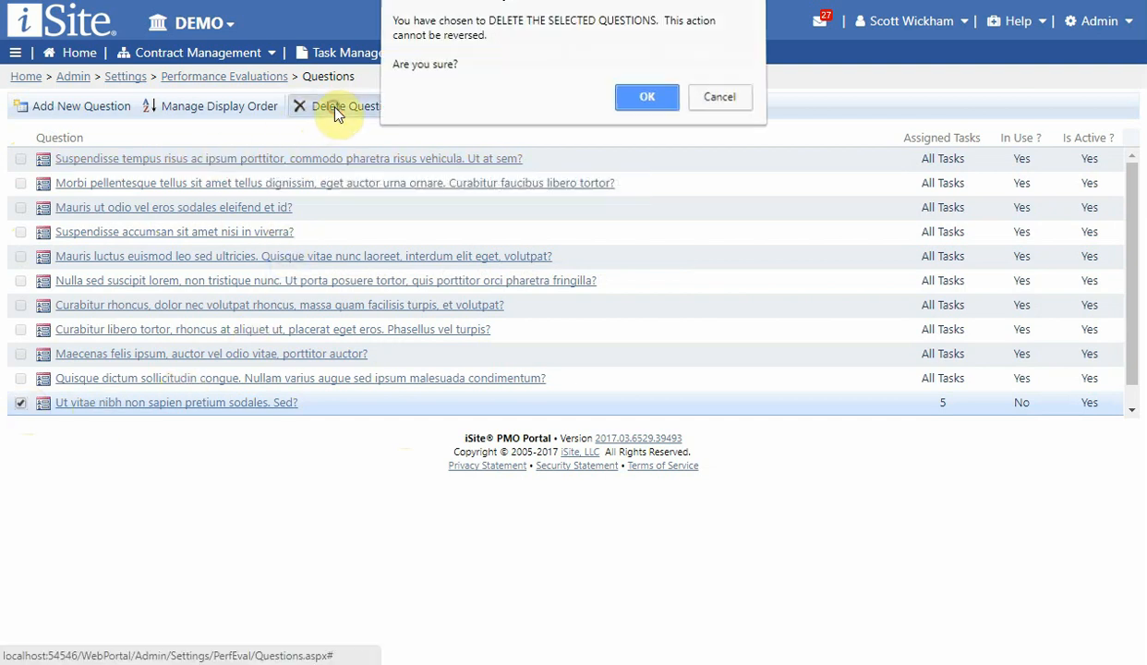
left_click(721, 101)
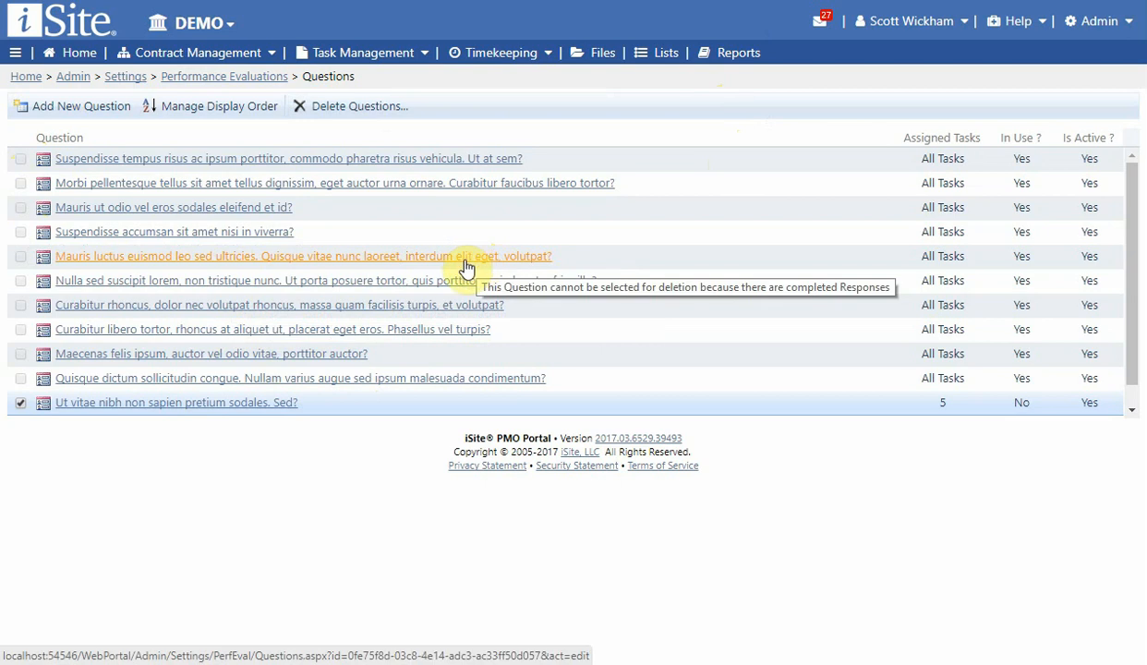
Start a new survey question with the text "This is the question that I want to ask.".
left_click(78, 107)
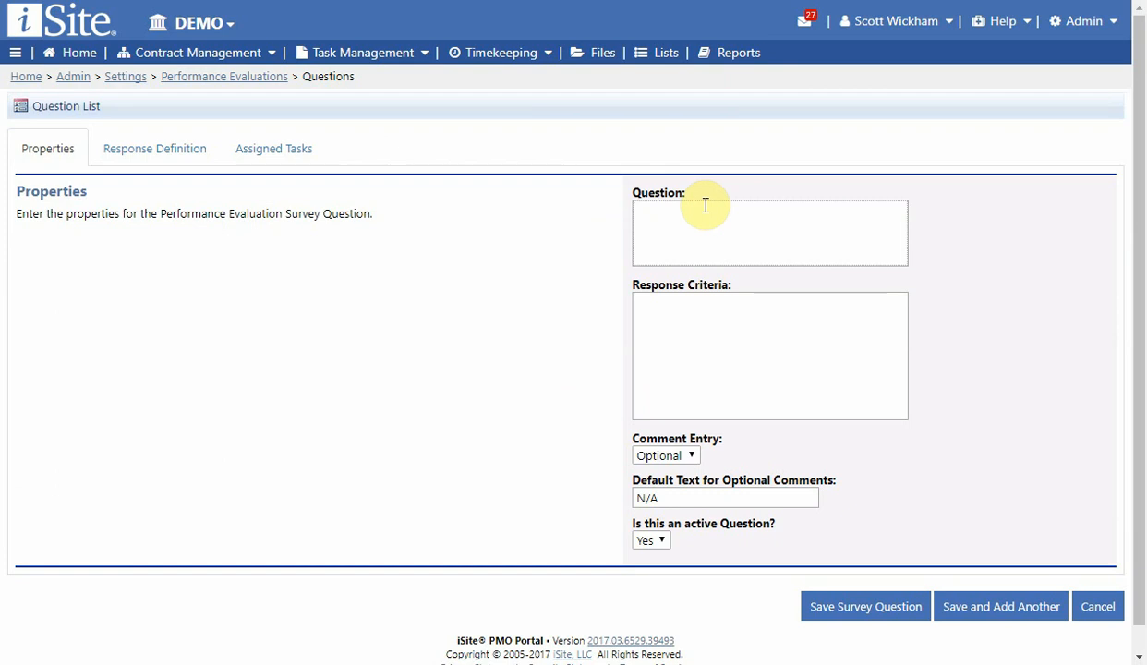
type("This is the question that I want ")
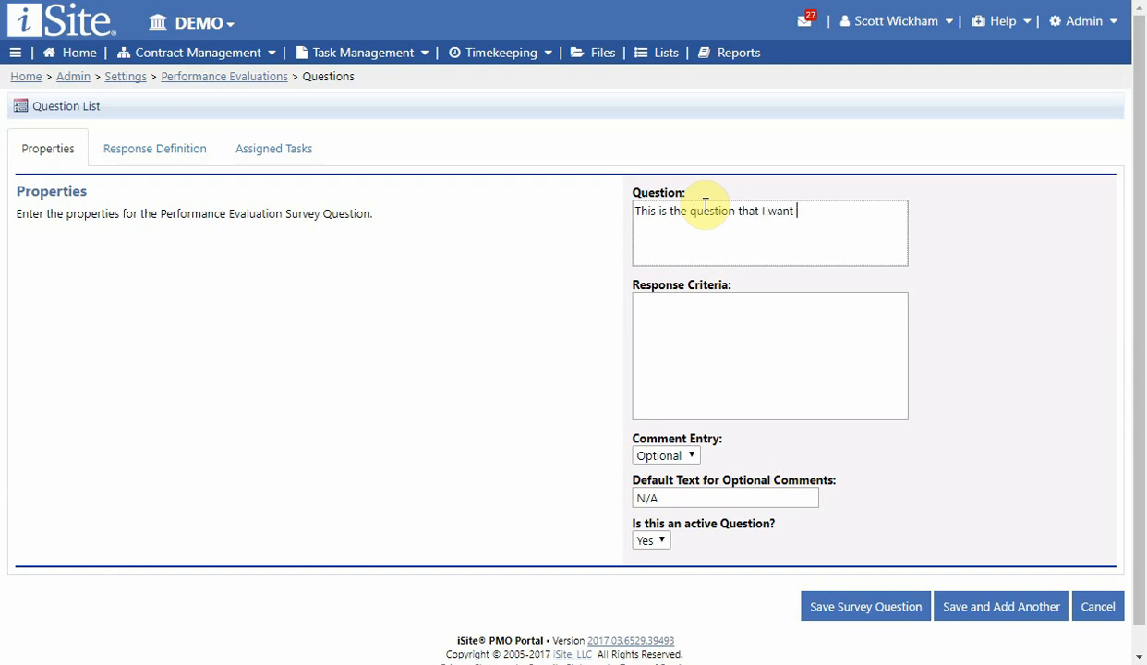
type("to ask.")
key("Tab")
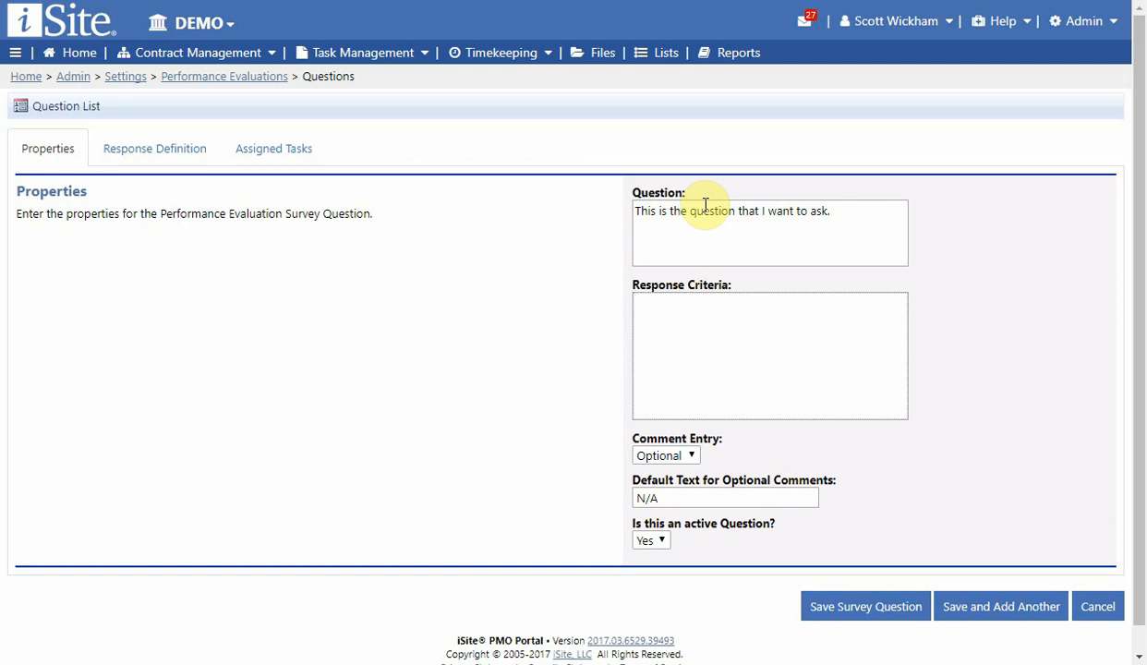
Enter "This is the criteria that I want the user to consider when responding to this question." as the response criteria.
type("This is the criteria that I wa")
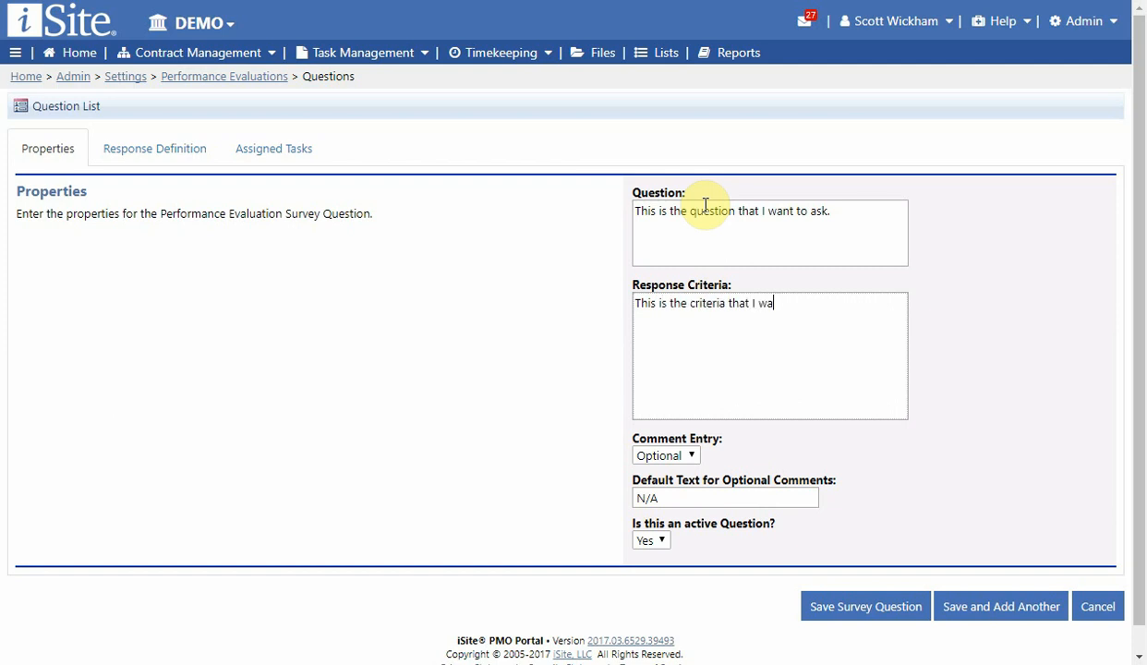
type("nt the user to consider when respon")
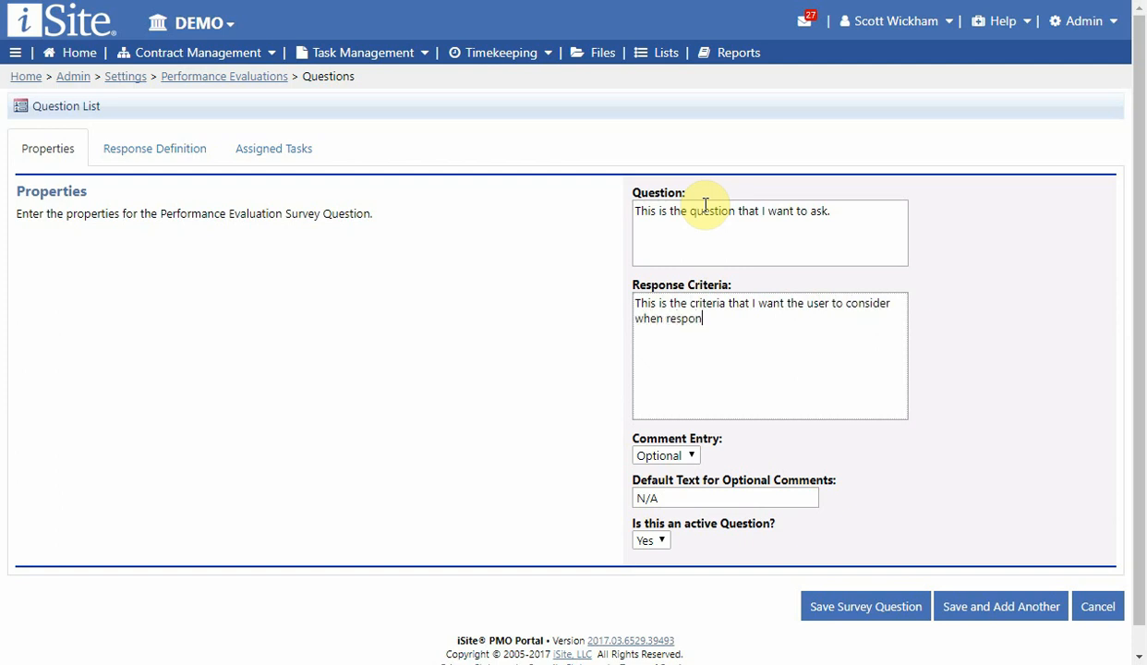
type("ding to this ques")
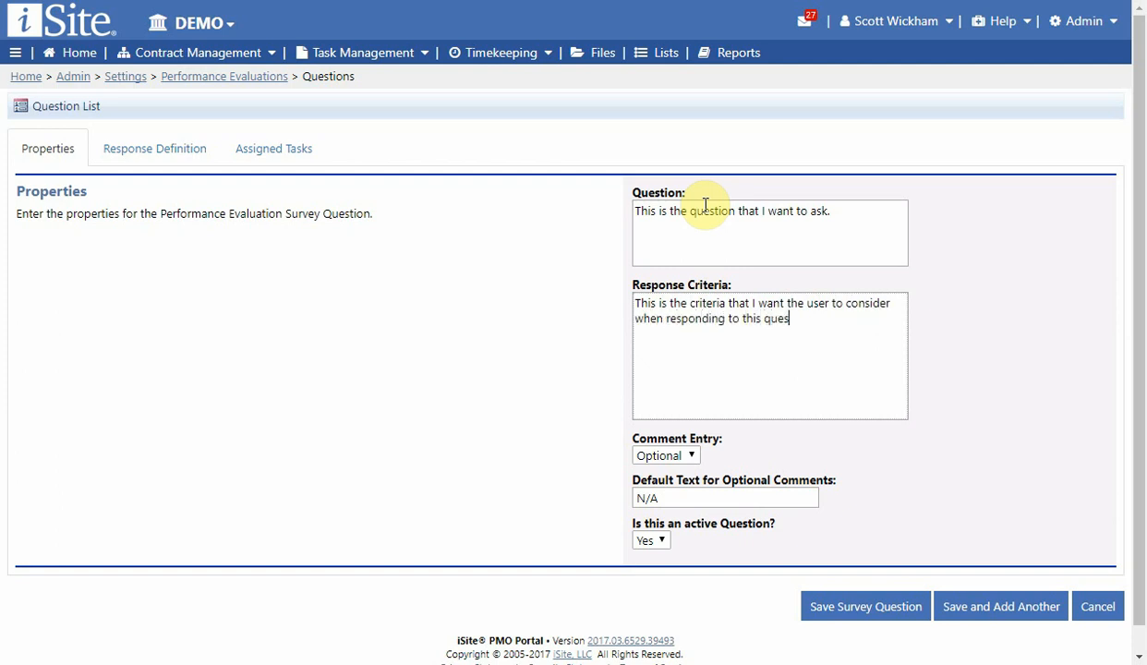
type("tion.")
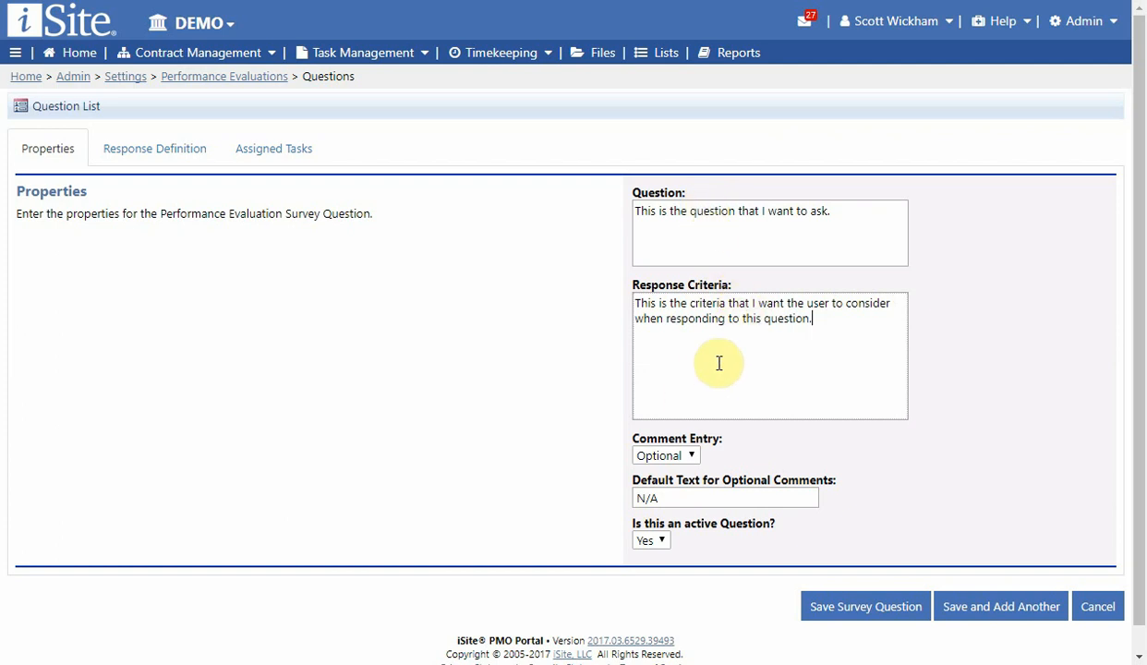
Review the new question's comment entry options, default text for optional comments and active setting.
left_click(694, 458)
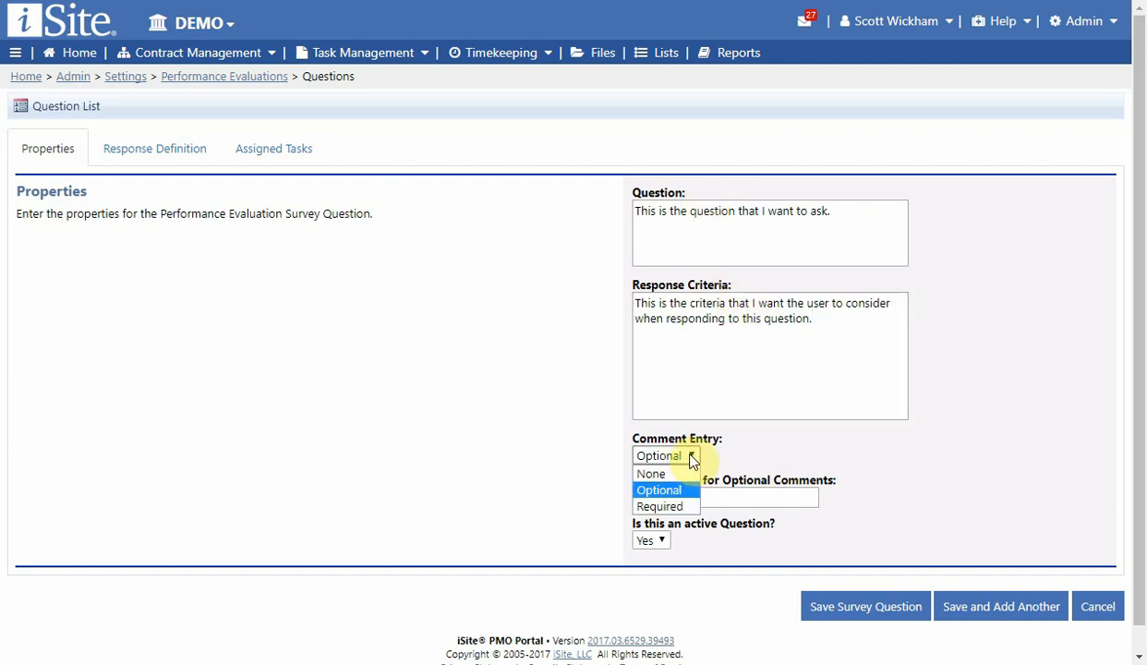
left_click(687, 457)
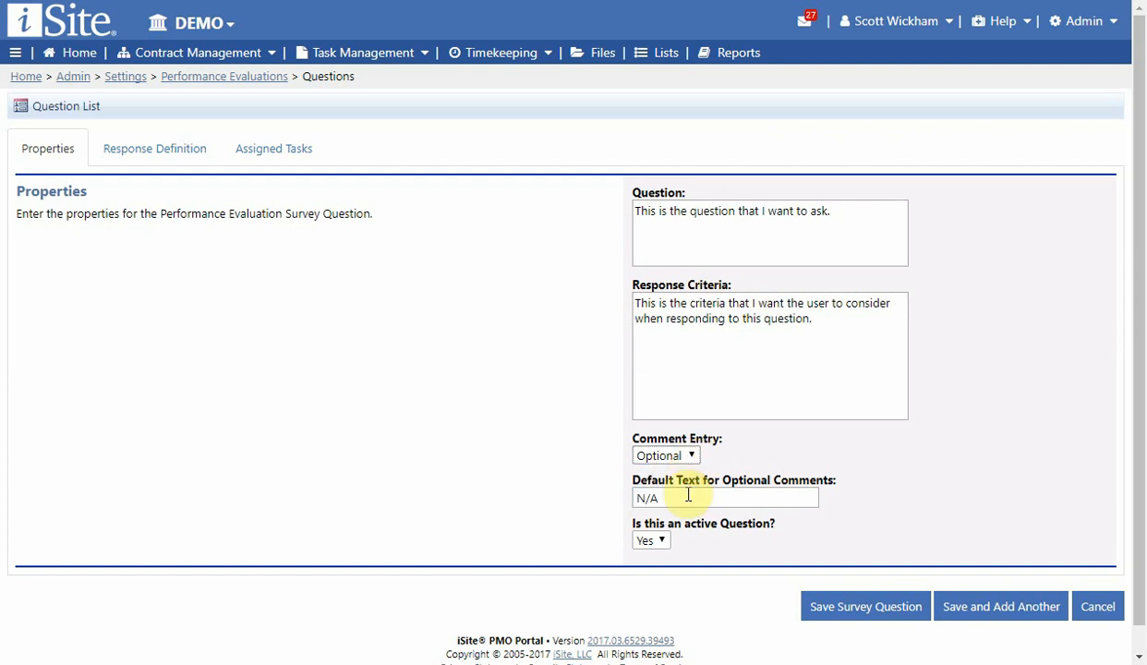
left_click(689, 497)
left_click(735, 539)
In the response definition, compare the drop-down, multiple-line and single-line data types, ending with Choice (radio buttons) selected.
left_click(150, 154)
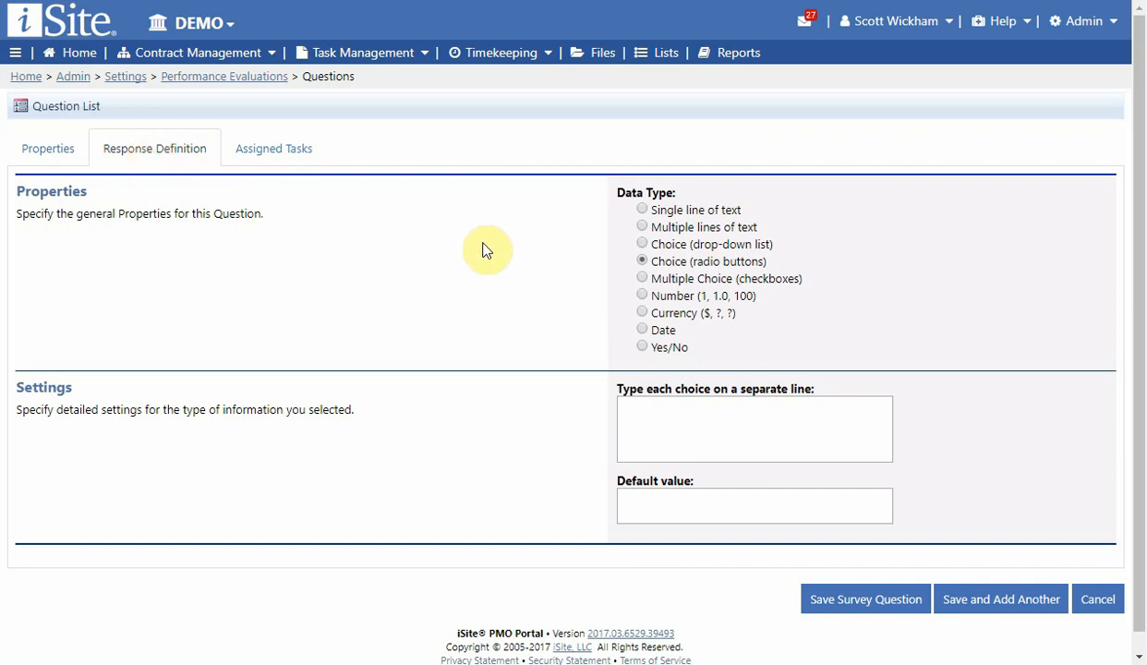
left_click(642, 245)
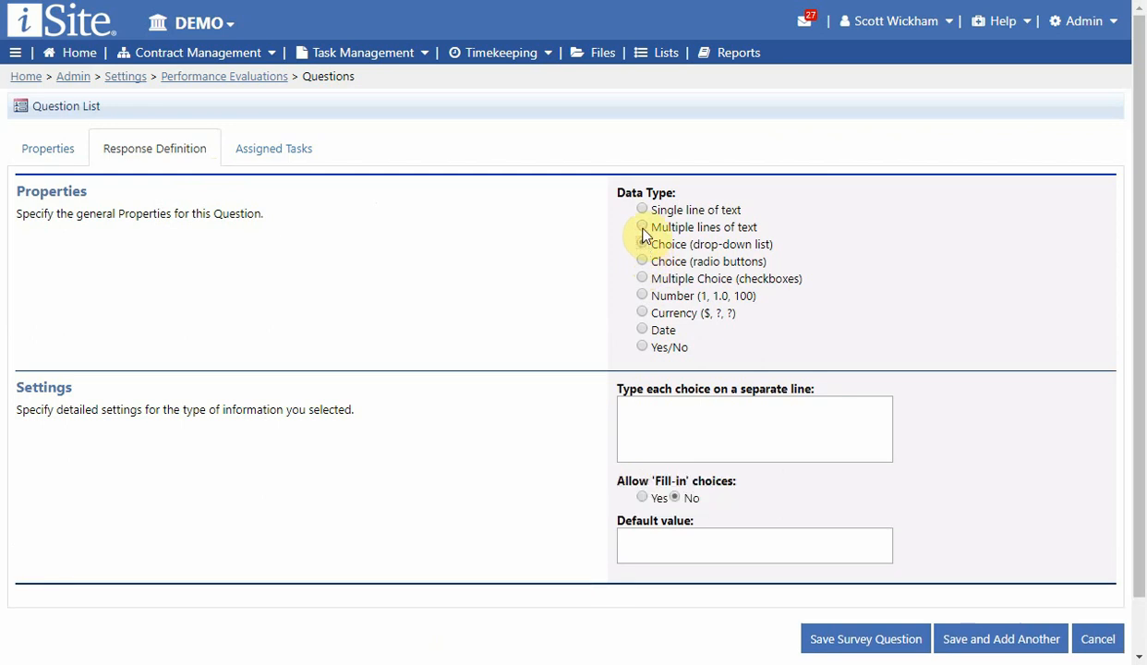
left_click(642, 228)
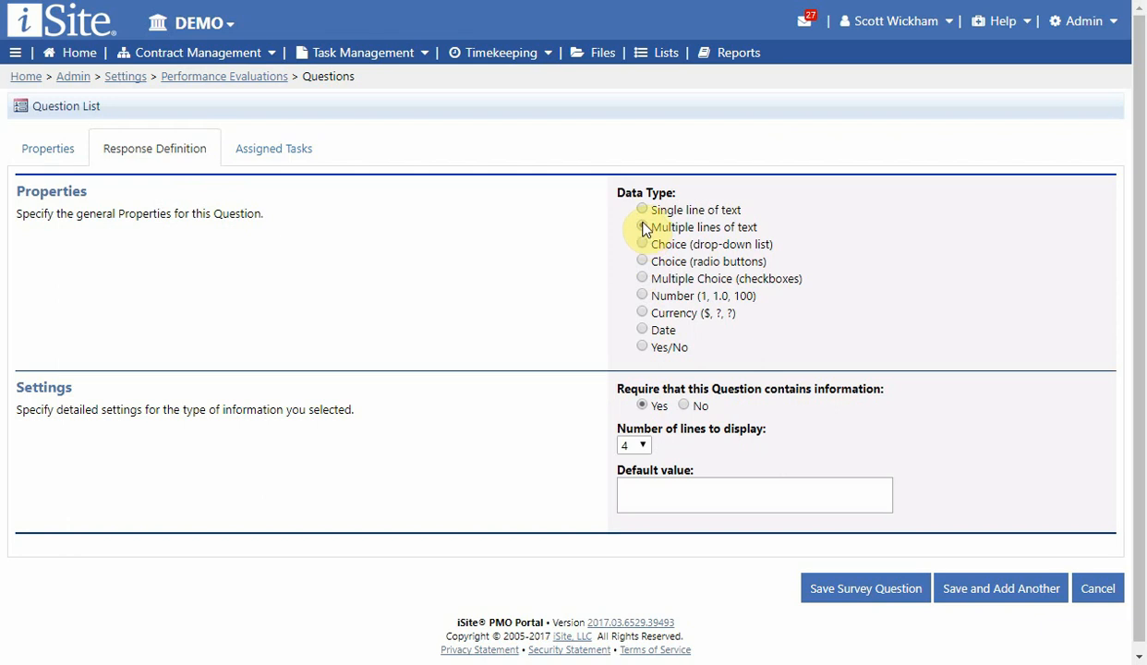
left_click(642, 212)
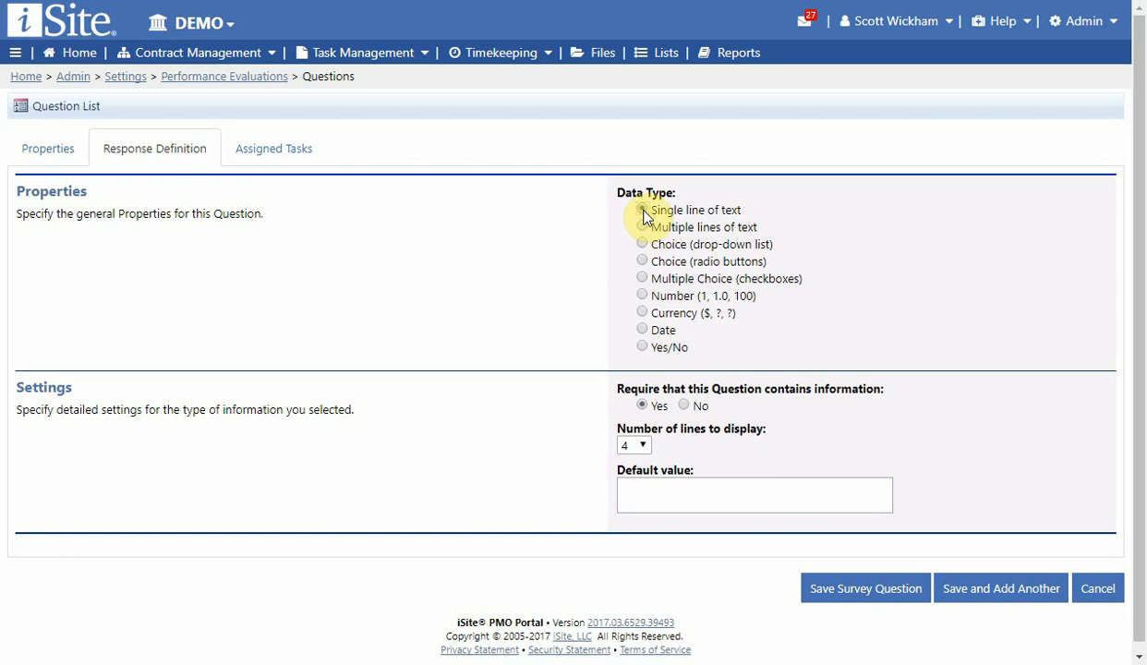
left_click(642, 263)
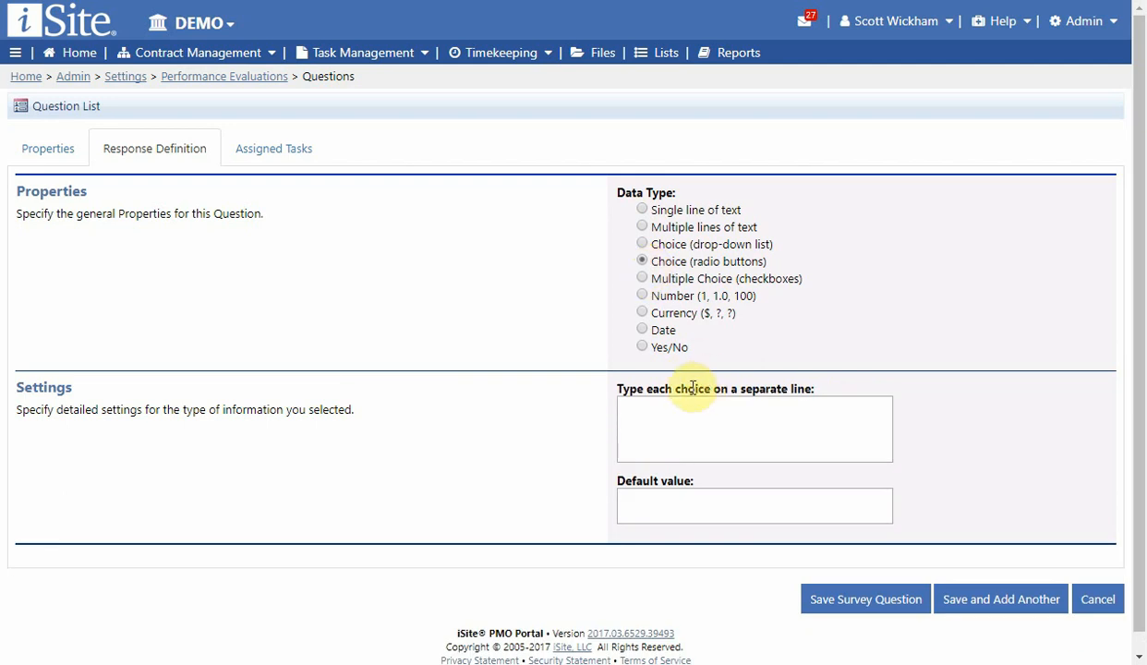
Define the response choices "Choice 1", "Choice 2", "Choice 3" and "Choice 4", with "Choice 2" as the default value.
left_click(671, 412)
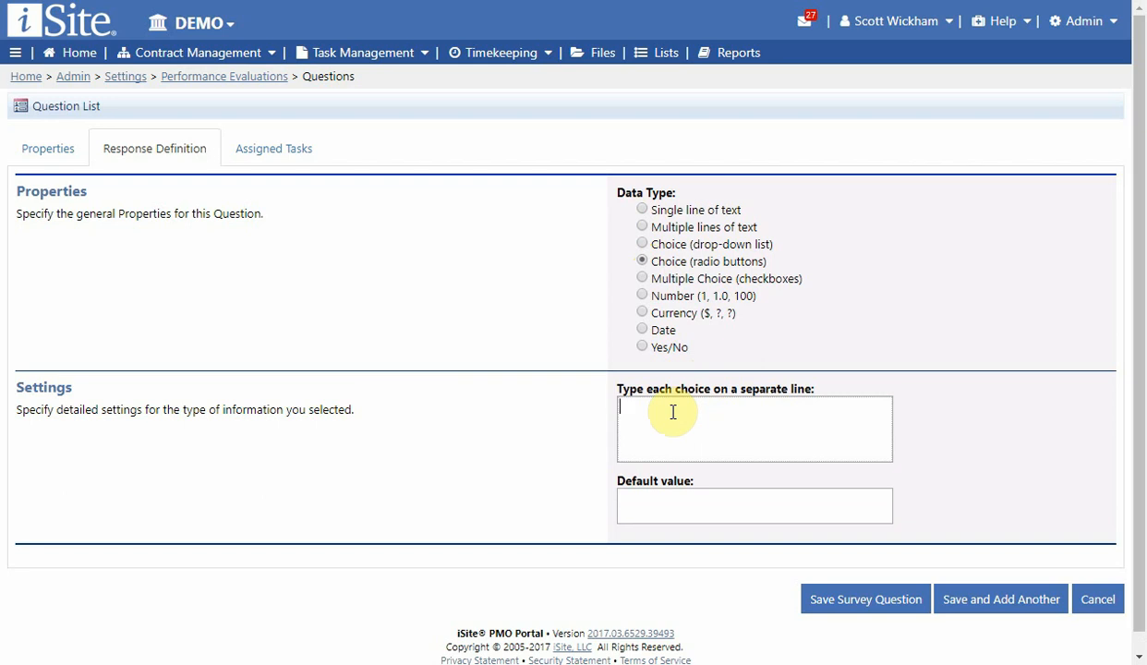
type("Choice 1")
key("Return")
type("Choice 2")
key("Return")
type("Choice 3")
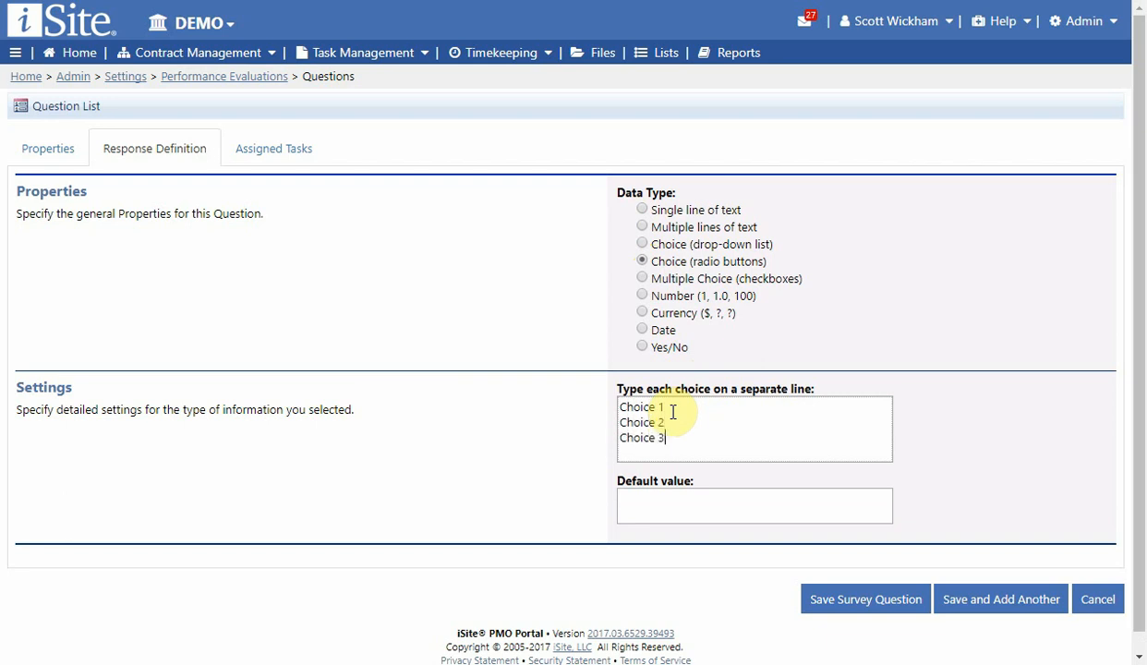
key("Return")
type("Choice 4")
key("Tab")
type("Choice 2")
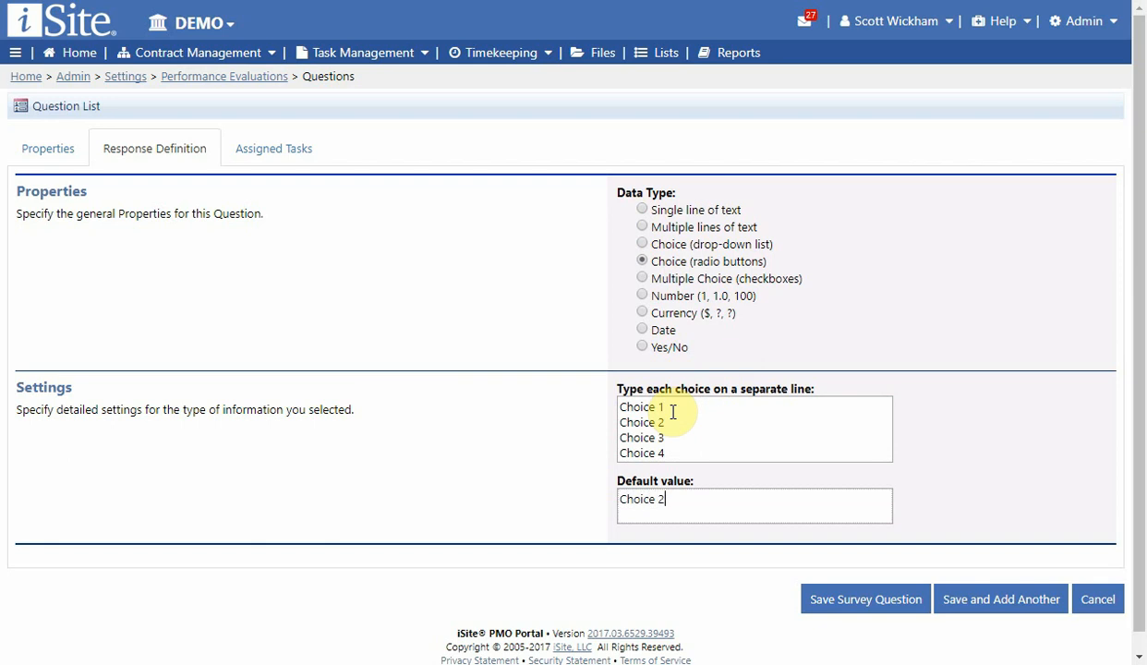
Assign the question to the specific tasks DEMO00001, DEMO00004, DEMO00005 and DEMO00006, and save the survey question.
left_click(290, 155)
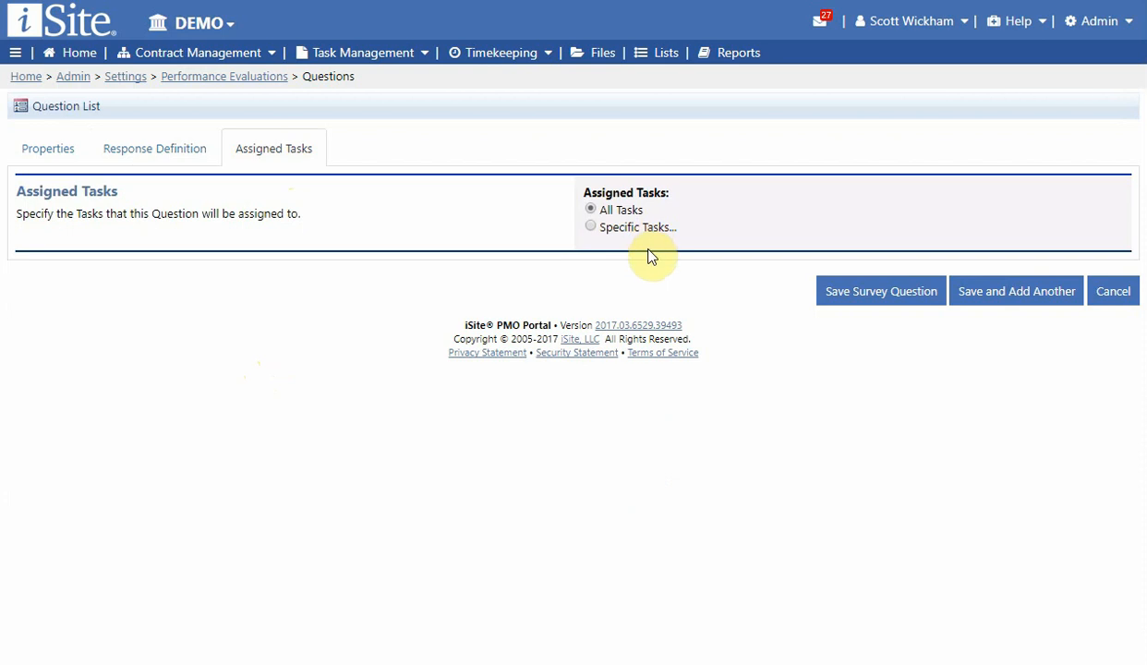
left_click(591, 227)
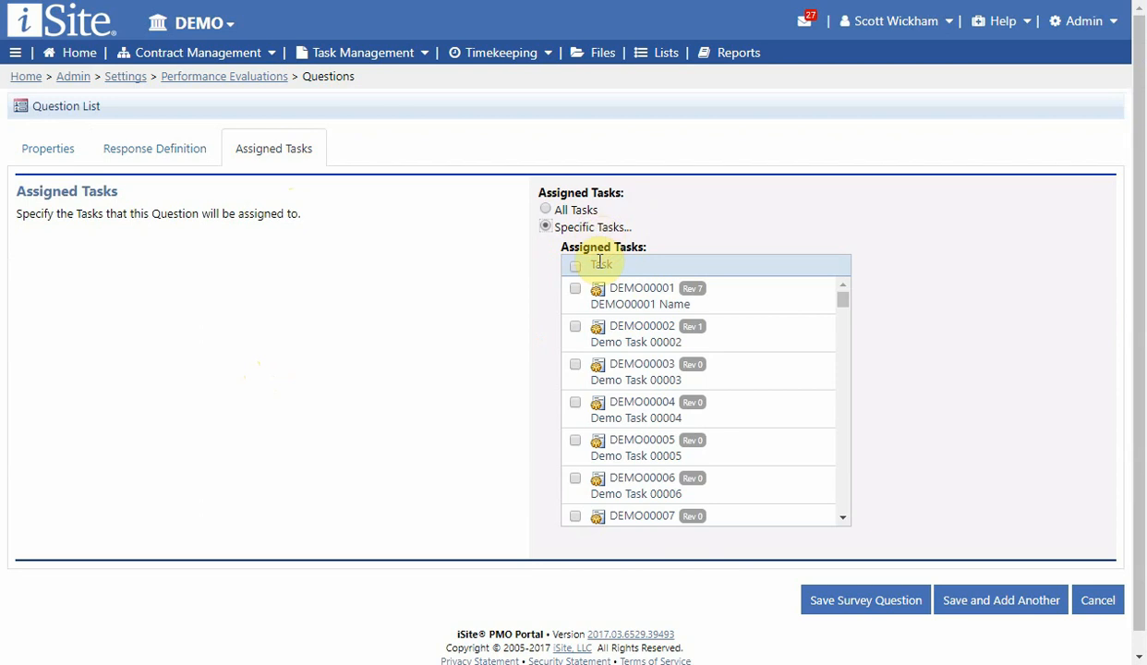
left_click(574, 288)
left_click(573, 403)
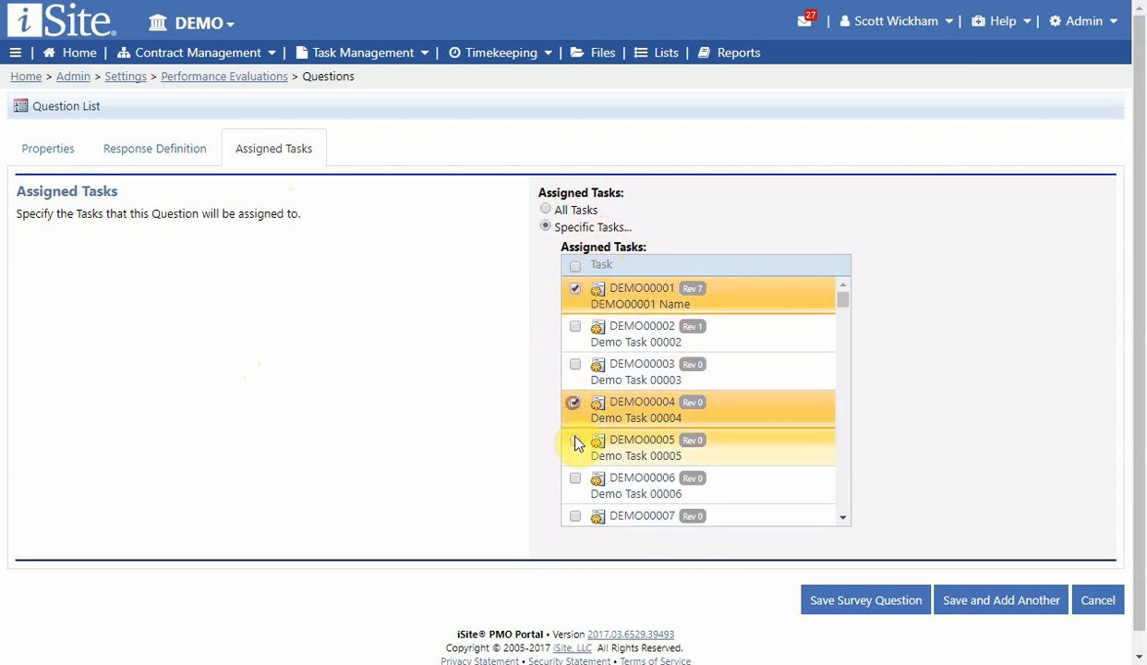
left_click(575, 441)
left_click(575, 479)
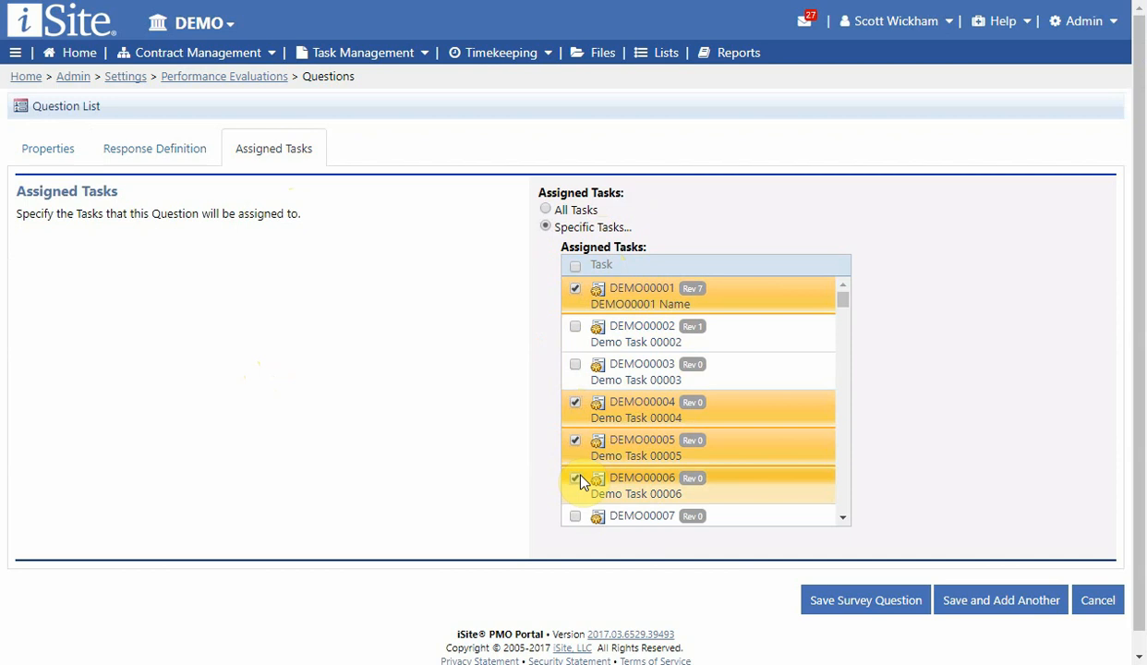
left_click(883, 596)
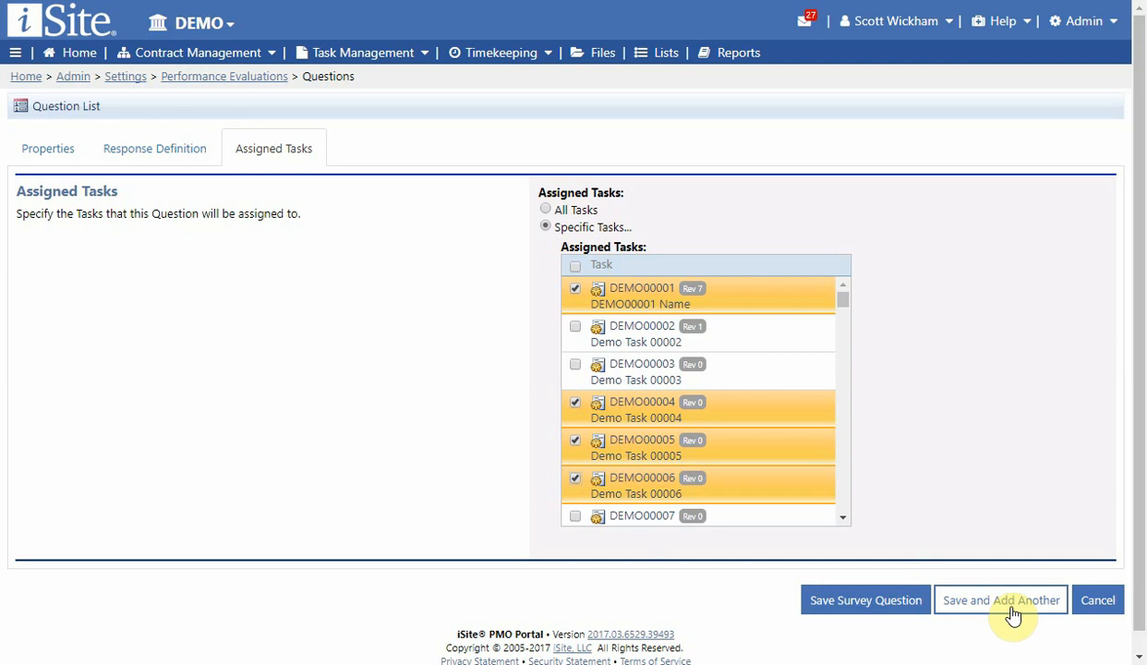
left_click(883, 601)
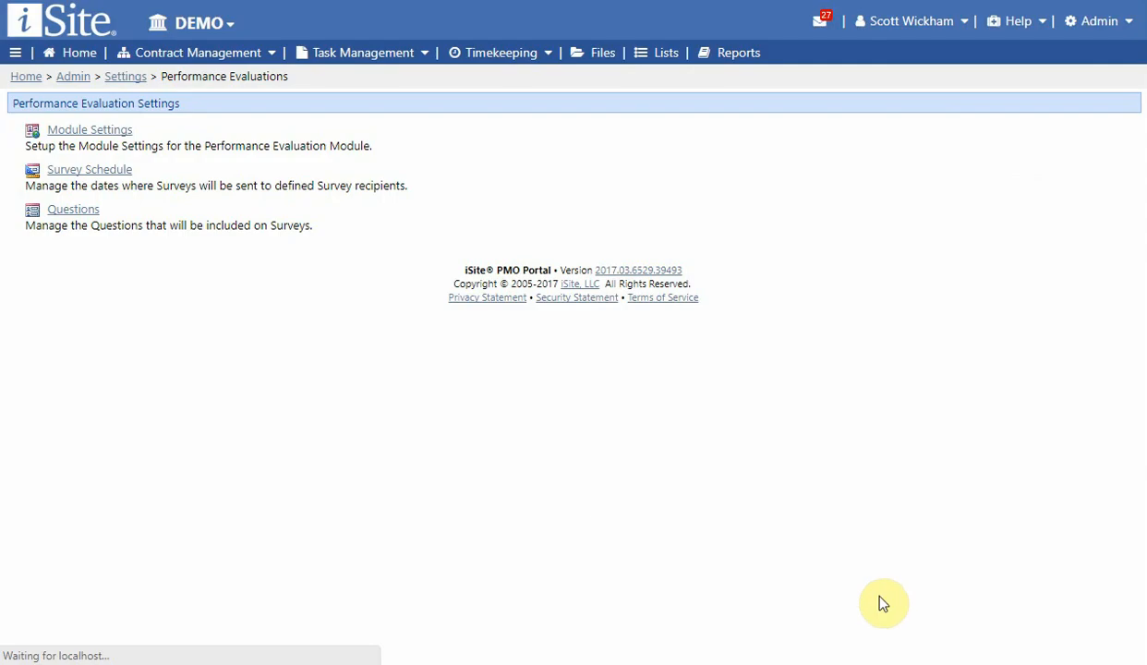
Set the display order of the question beginning "Nulla sed suscipit lorem" to 1 and save the new order.
left_click(81, 211)
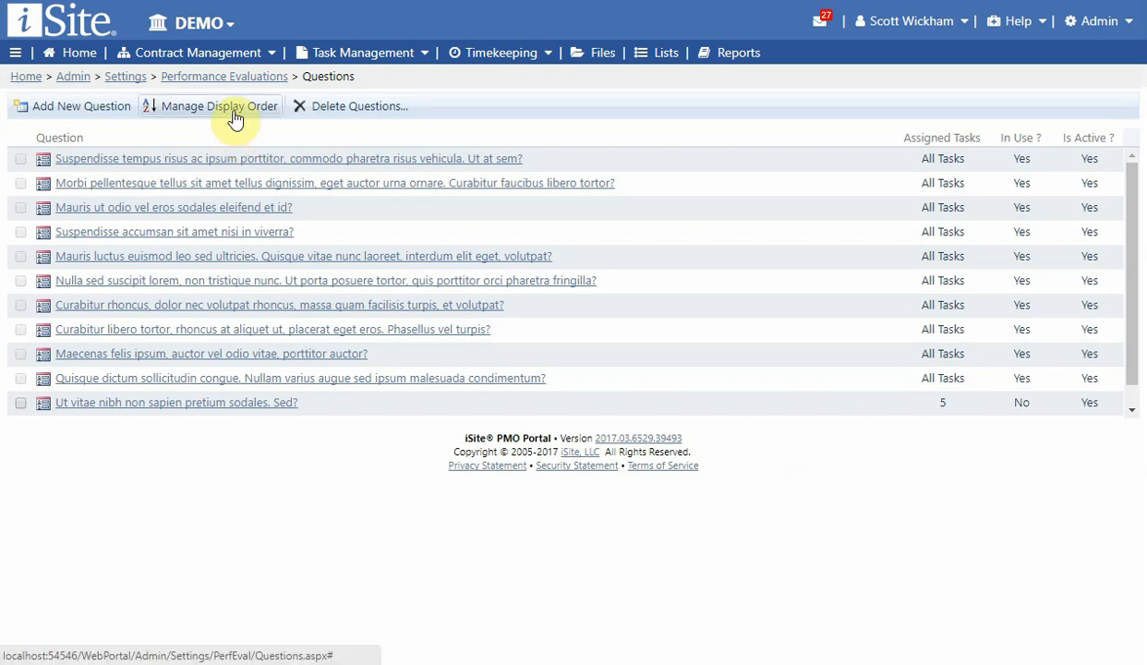
left_click(236, 118)
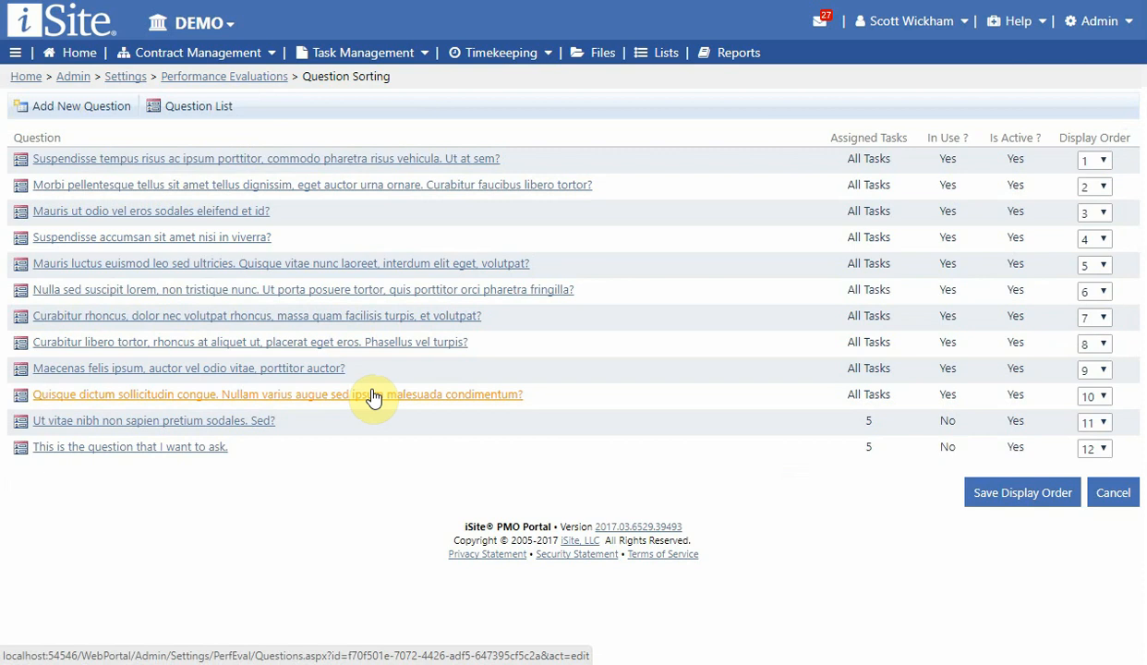
left_click(1104, 294)
left_click(1104, 294)
left_click(1103, 296)
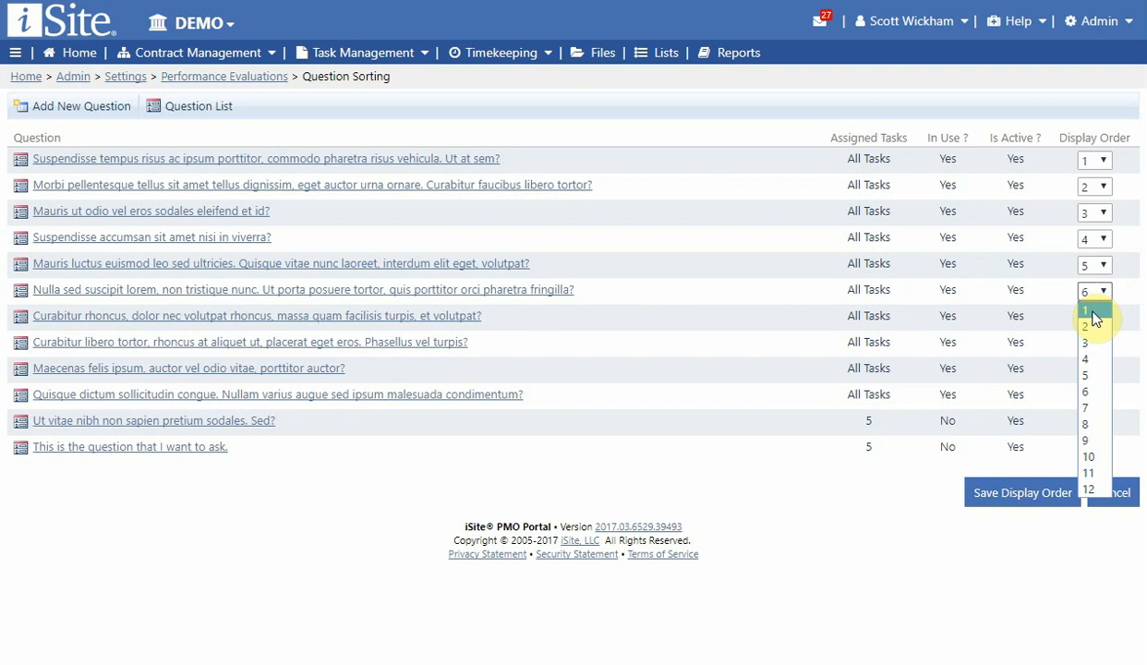
left_click(1094, 314)
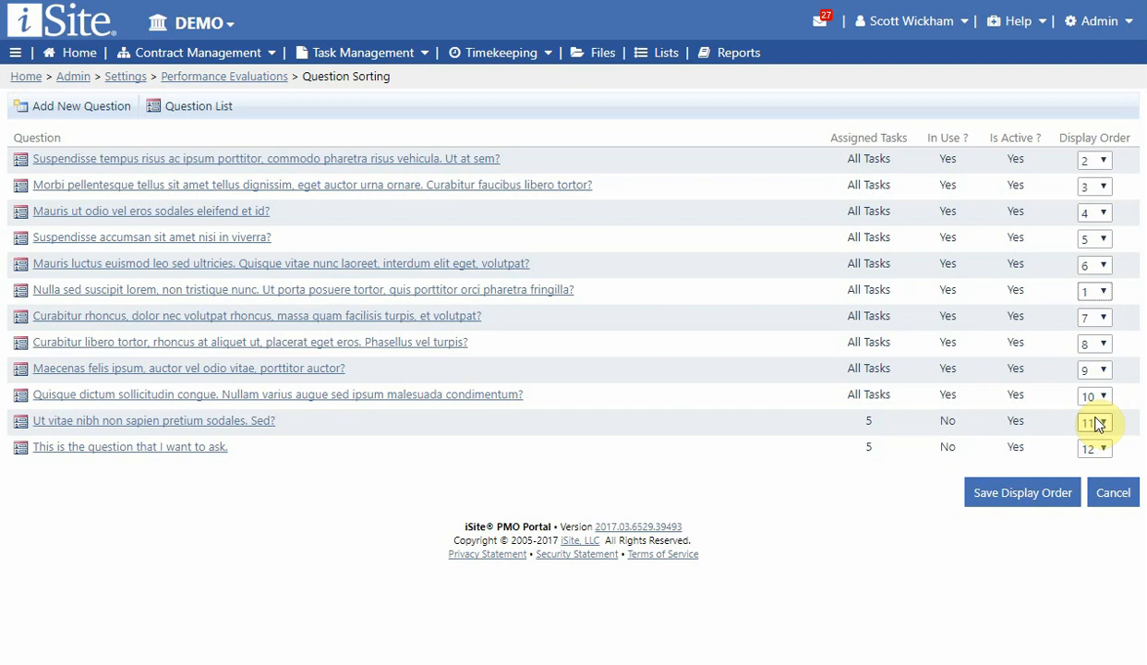
left_click(1031, 505)
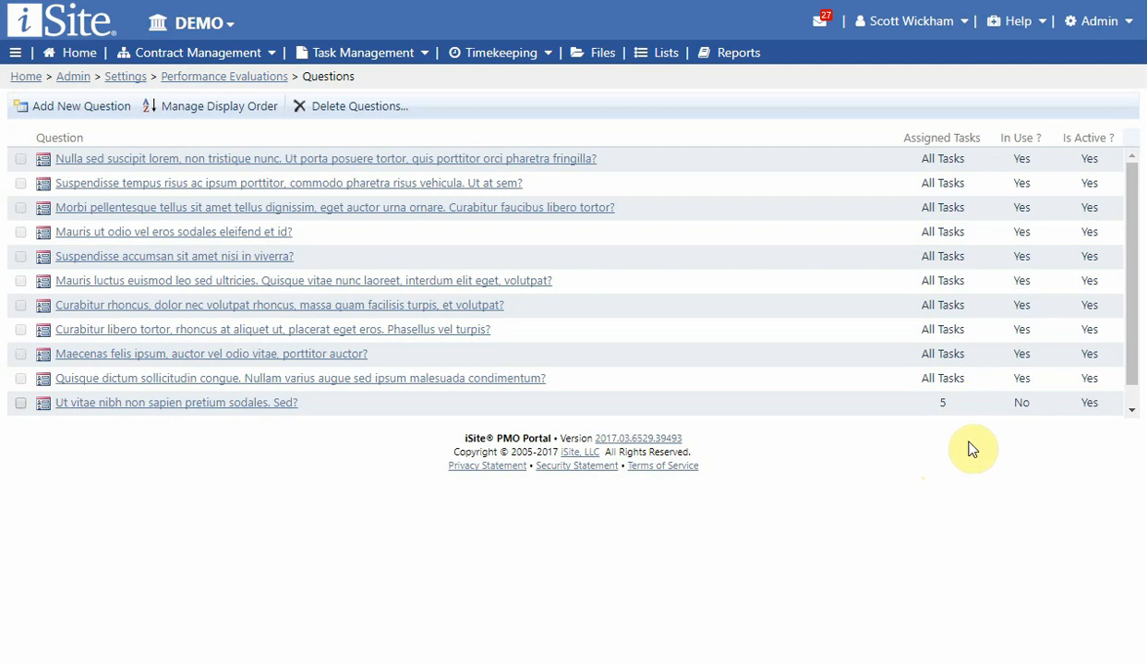
Open the Performance Evaluation Administrators security group to view its properties and assigned permissions.
mouse_move(1113, 28)
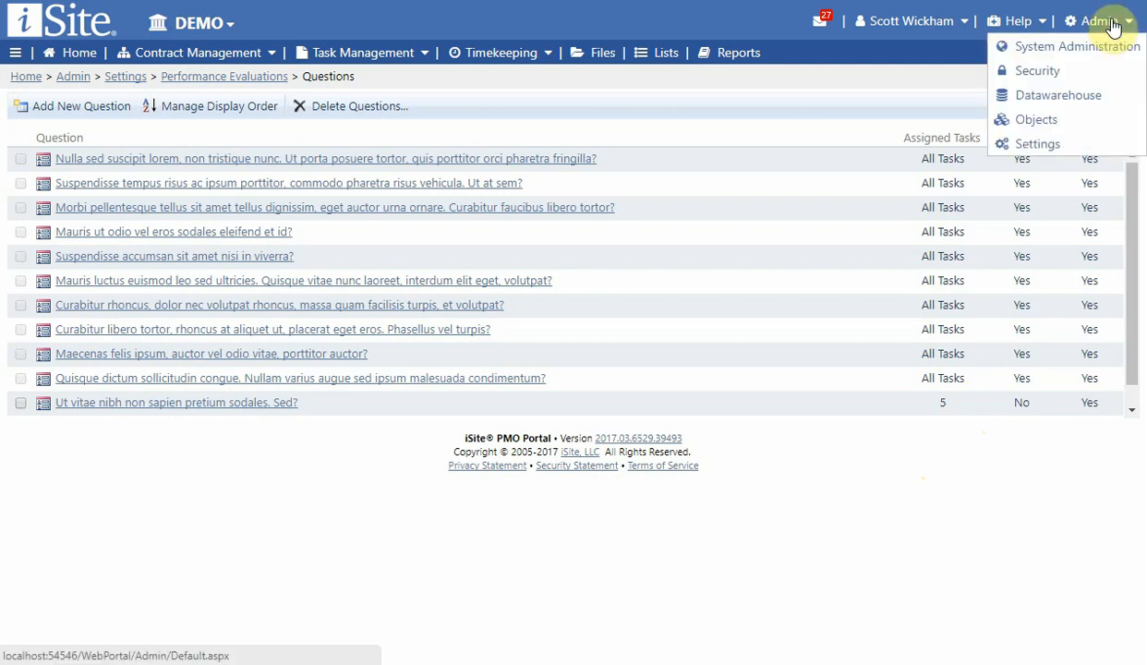
left_click(1082, 73)
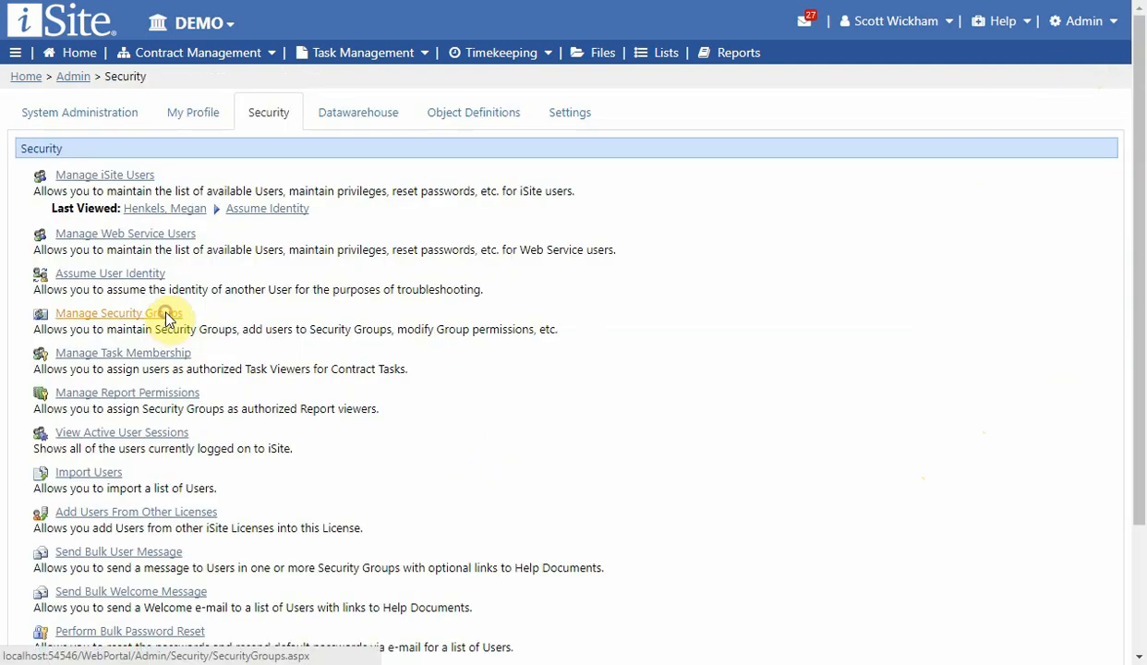
left_click(167, 315)
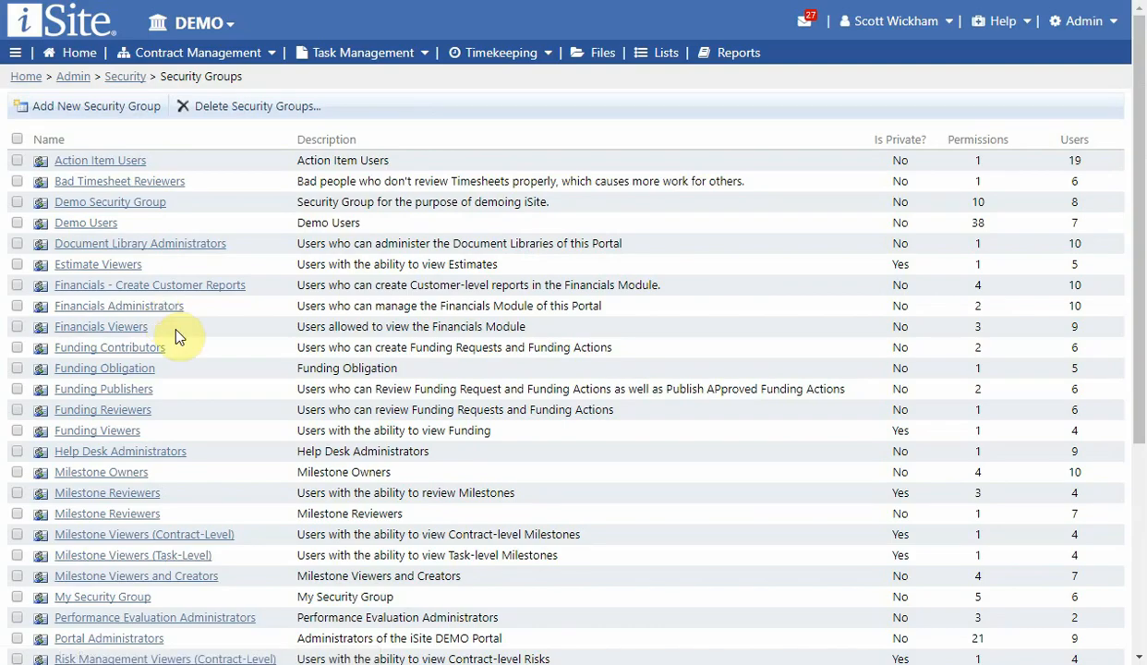
scroll(171, 328, "down", 2)
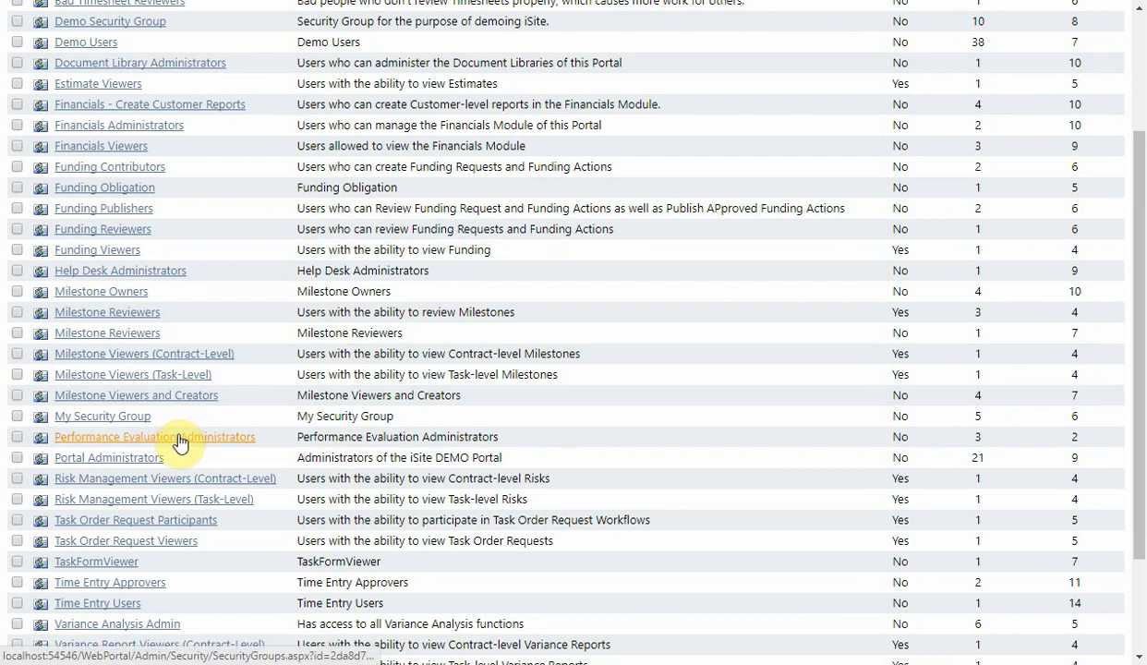
left_click(178, 440)
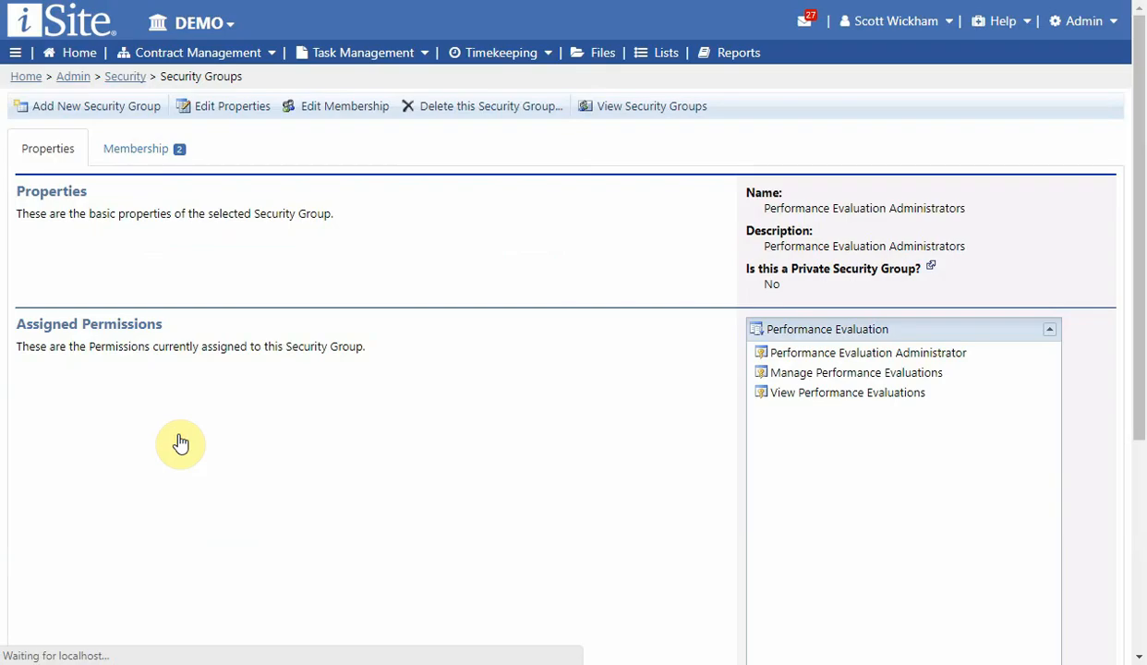